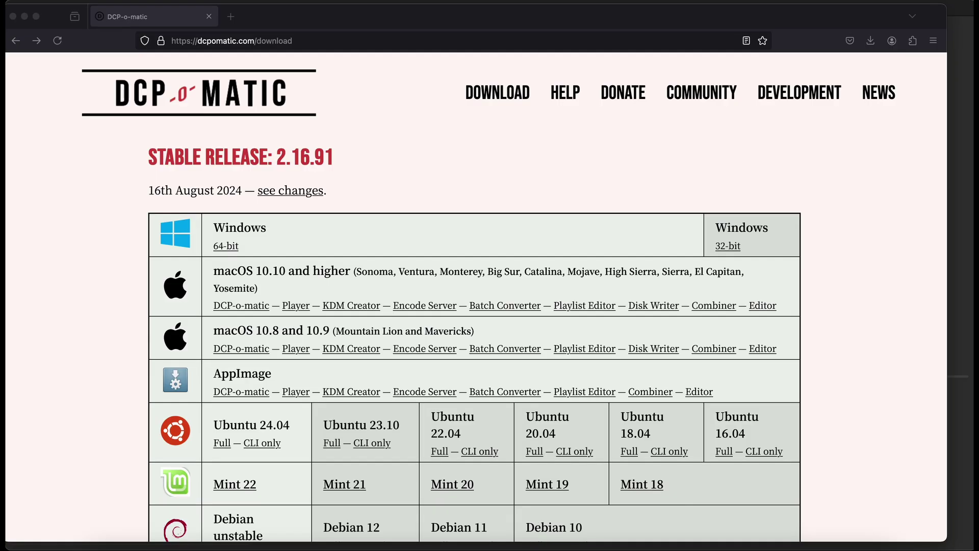
- Start the macOS DCP-o-matic download from the website, then cancel the save dialog
{"action": "scroll", "coordinate": [338, 368], "scroll_direction": "down", "scroll_amount": 5}
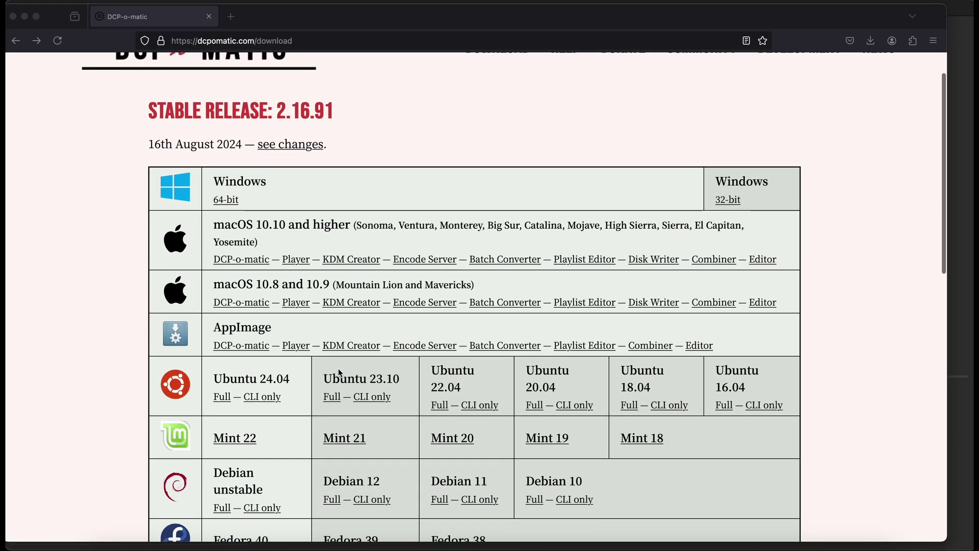
{"action": "scroll", "coordinate": [307, 336], "scroll_direction": "up", "scroll_amount": 5}
{"action": "scroll", "coordinate": [308, 335], "scroll_direction": "down", "scroll_amount": 3}
{"action": "scroll", "coordinate": [199, 297], "scroll_direction": "up", "scroll_amount": 3}
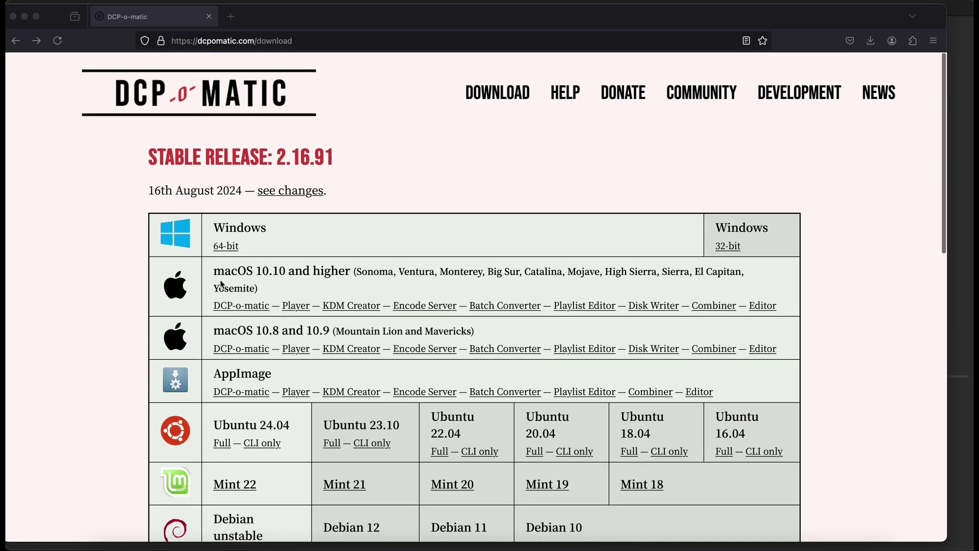
{"action": "left_click", "coordinate": [231, 306]}
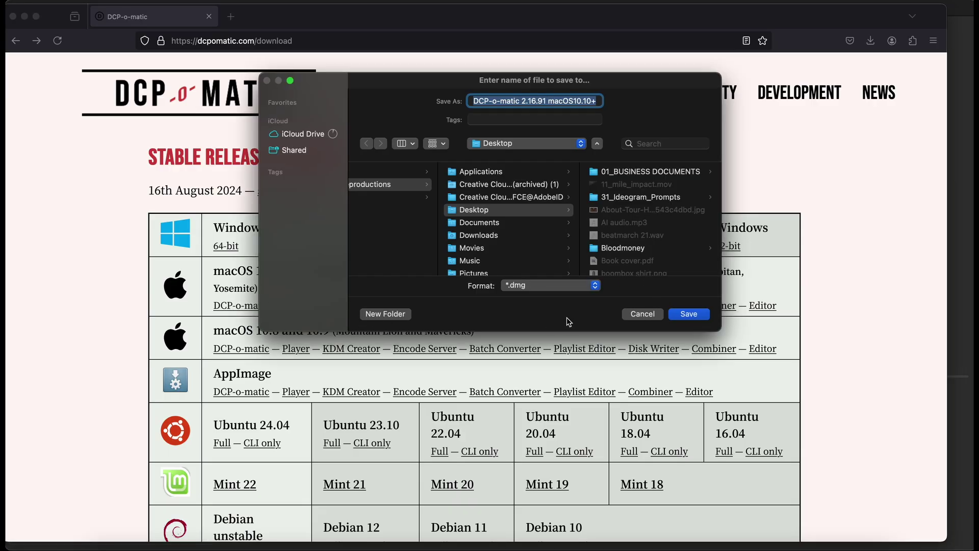
{"action": "left_click", "coordinate": [642, 314]}
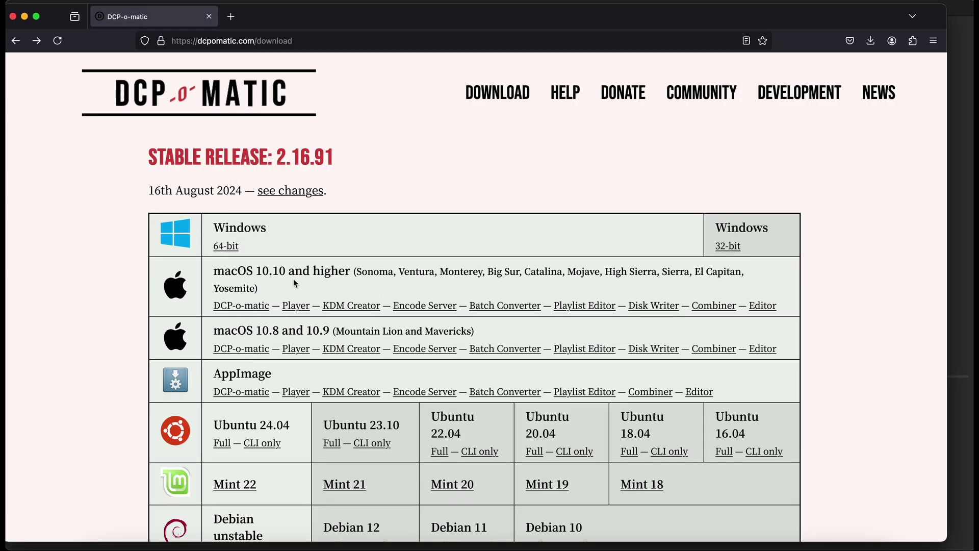
- Cancel the macOS Player download too and bring up DCP-o-matic 2 from the Dock
{"action": "left_click", "coordinate": [289, 308]}
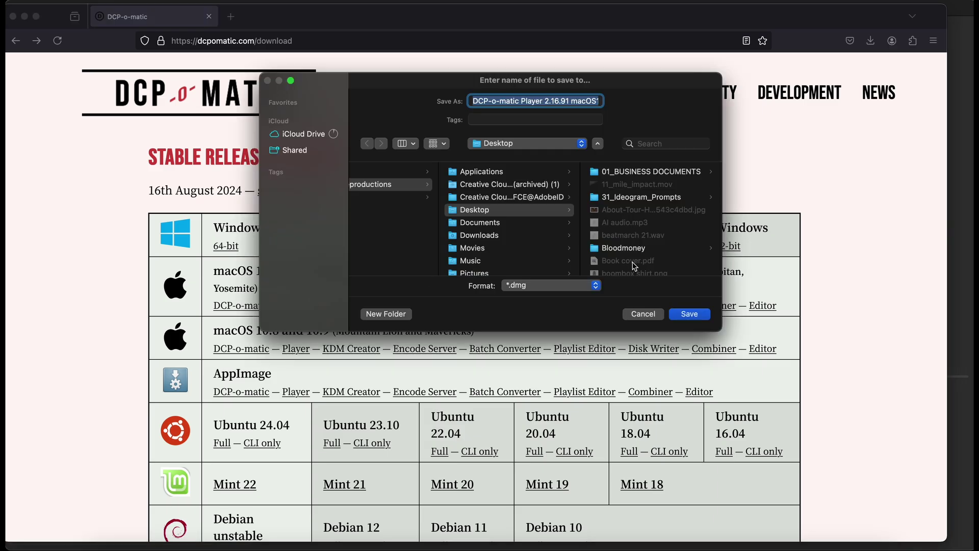
{"action": "left_click", "coordinate": [654, 316]}
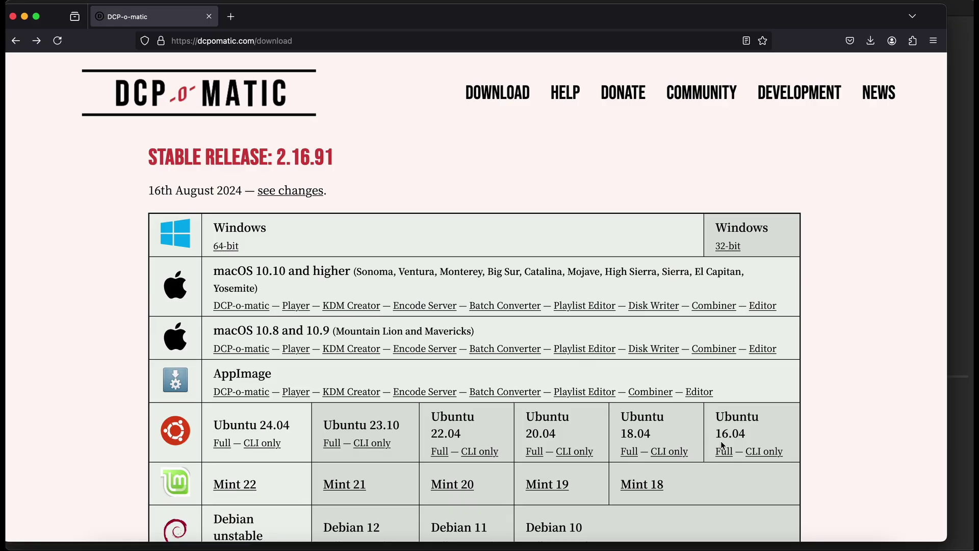
{"action": "left_click", "coordinate": [798, 546]}
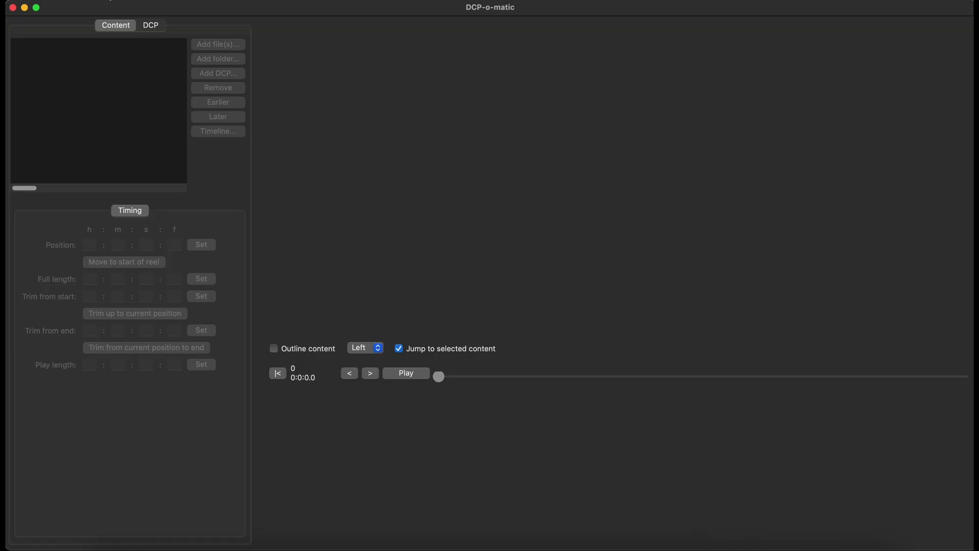
- Create a new film named 'Influencer' with the Desktop as its folder
{"action": "left_click", "coordinate": [104, 1]}
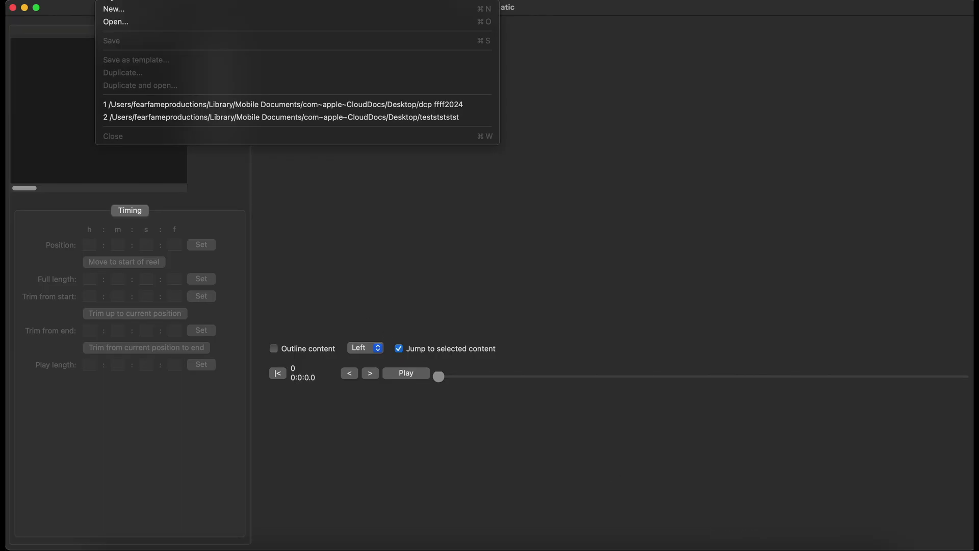
{"action": "left_click", "coordinate": [115, 15]}
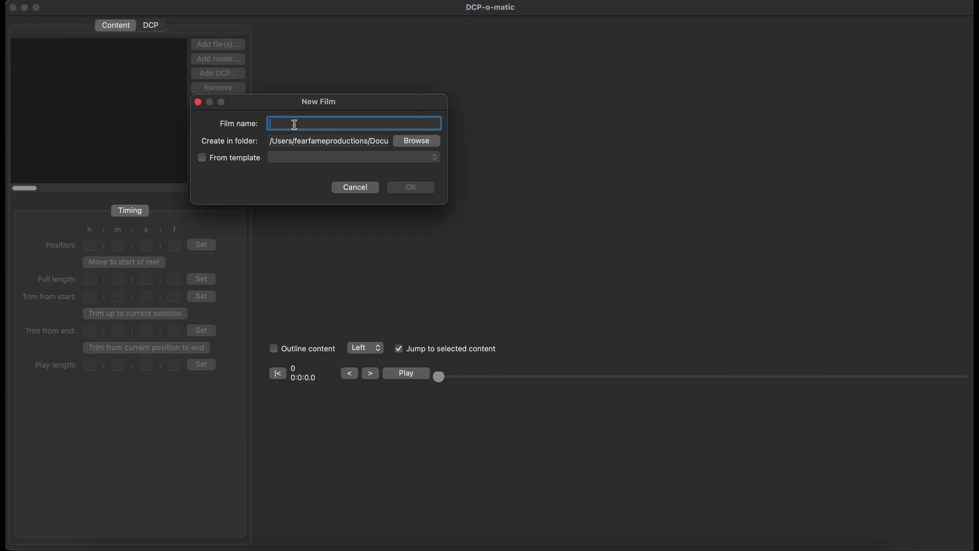
{"action": "type", "text": "Influe"}
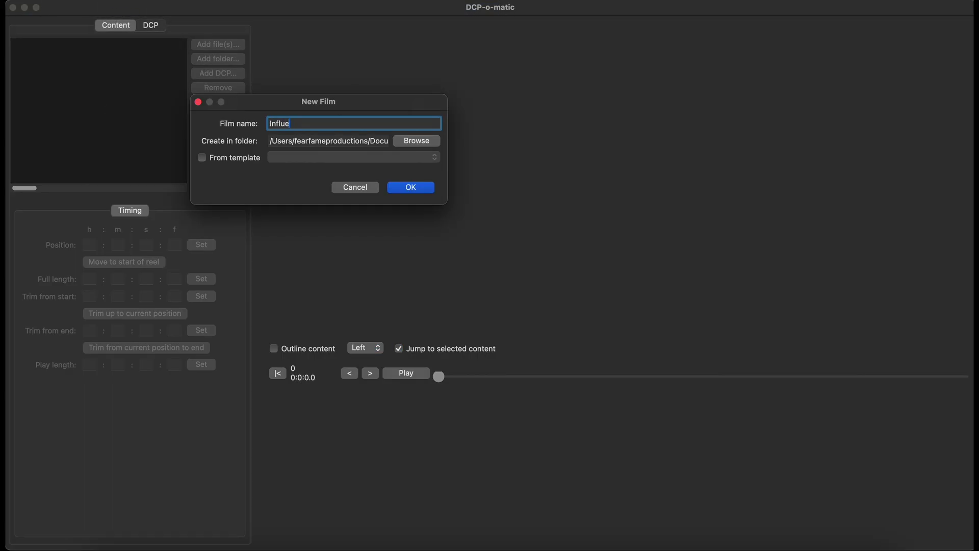
{"action": "type", "text": "ncer"}
{"action": "left_click", "coordinate": [418, 141]}
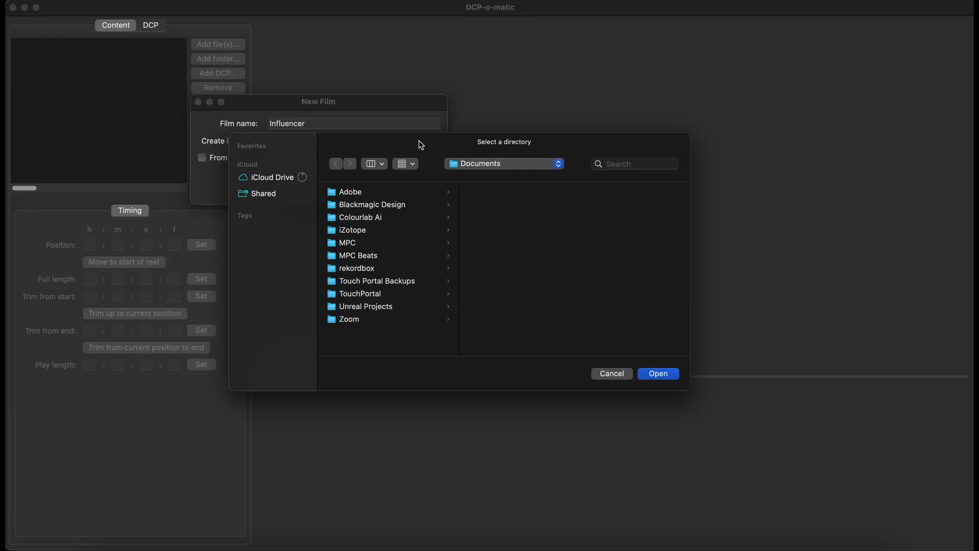
{"action": "left_click", "coordinate": [473, 168]}
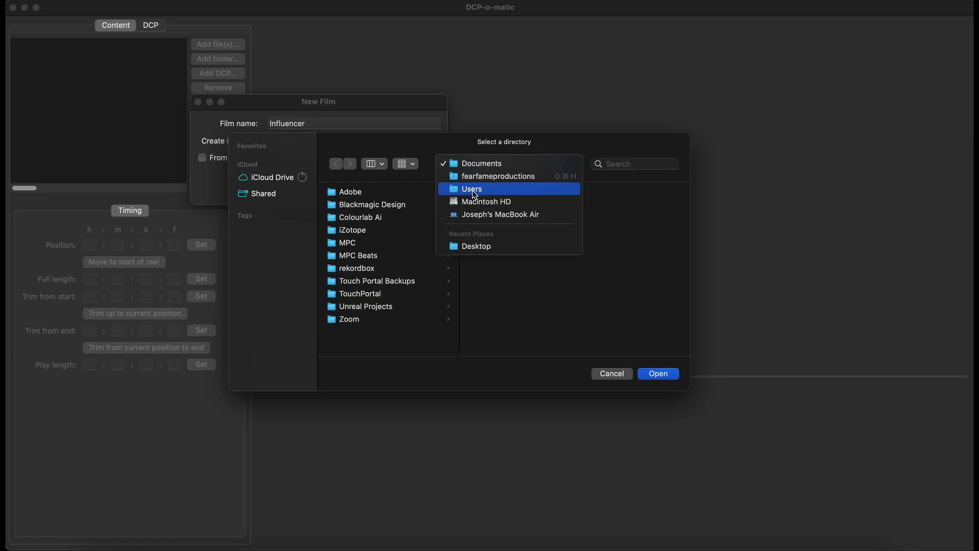
{"action": "left_click", "coordinate": [475, 245]}
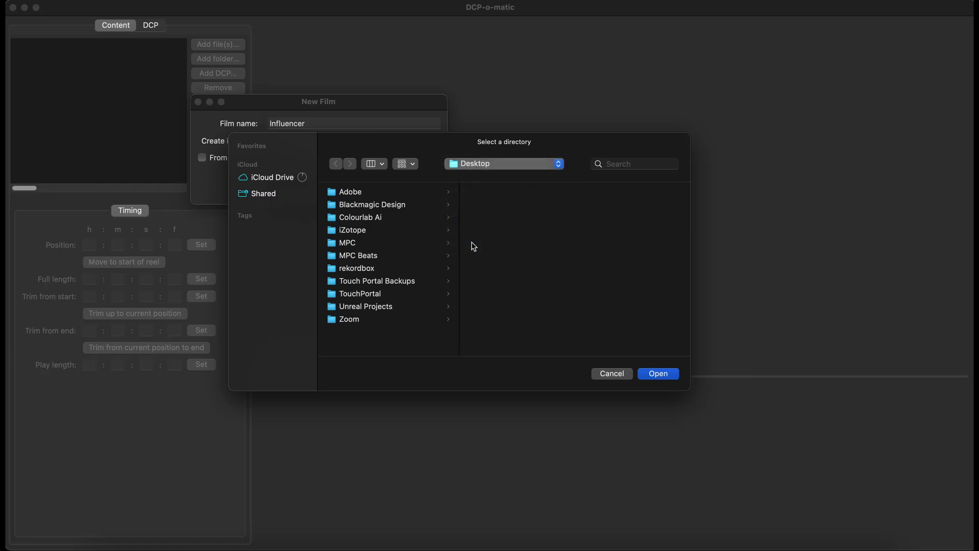
{"action": "left_click", "coordinate": [655, 374]}
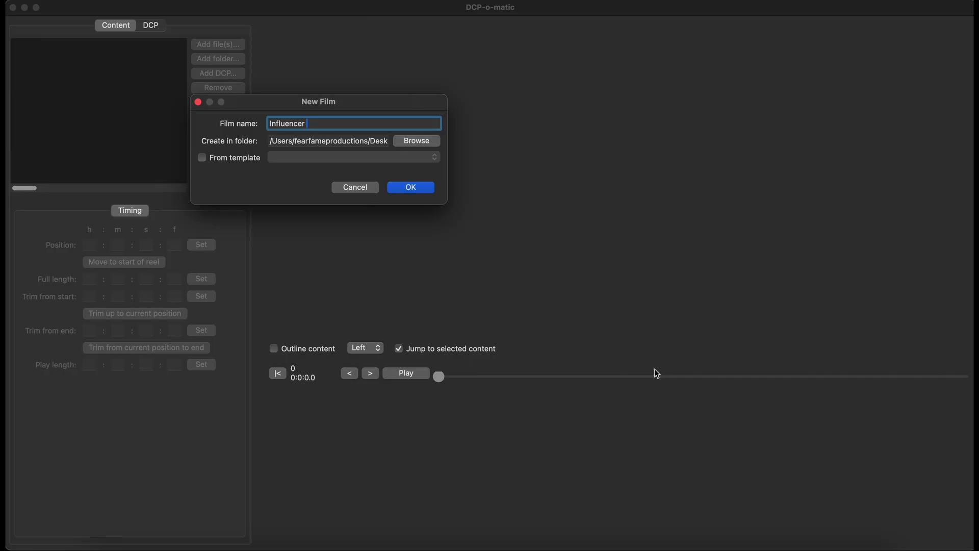
{"action": "left_click", "coordinate": [410, 187]}
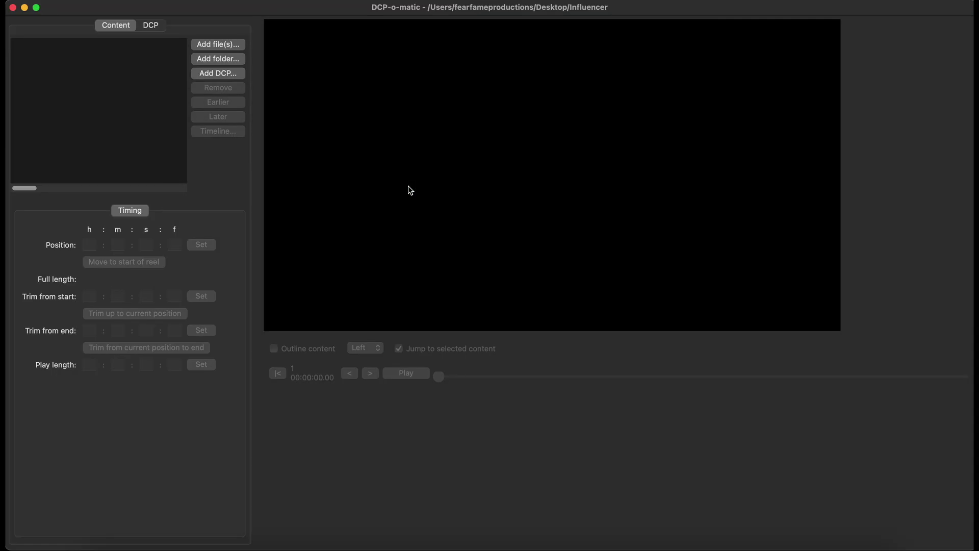
- Add INFLUENCER.mov from the Desktop as the film's content
{"action": "left_click", "coordinate": [209, 47]}
{"action": "scroll", "coordinate": [530, 209], "scroll_direction": "left", "scroll_amount": 10}
{"action": "scroll", "coordinate": [527, 205], "scroll_direction": "right", "scroll_amount": 10}
{"action": "scroll", "coordinate": [615, 211], "scroll_direction": "down", "scroll_amount": 10}
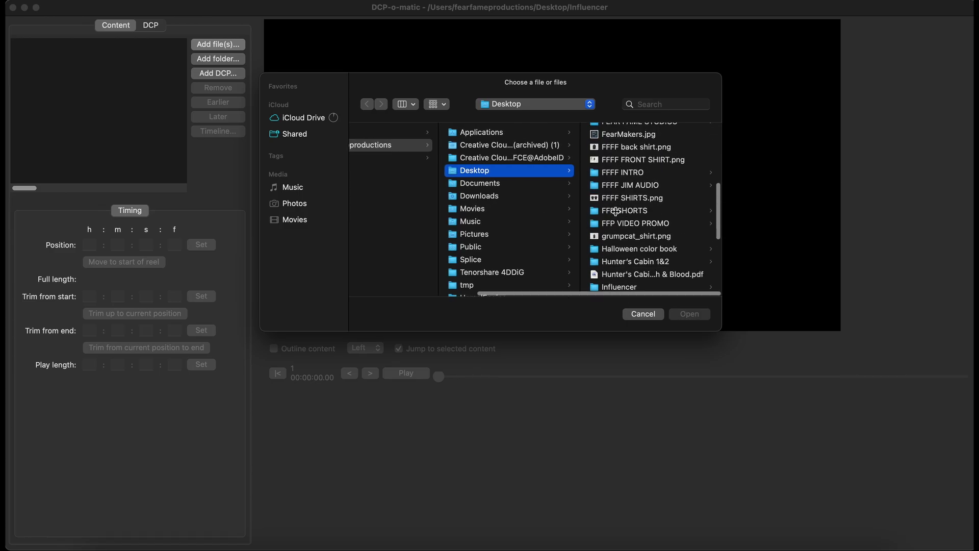
{"action": "left_click", "coordinate": [609, 153]}
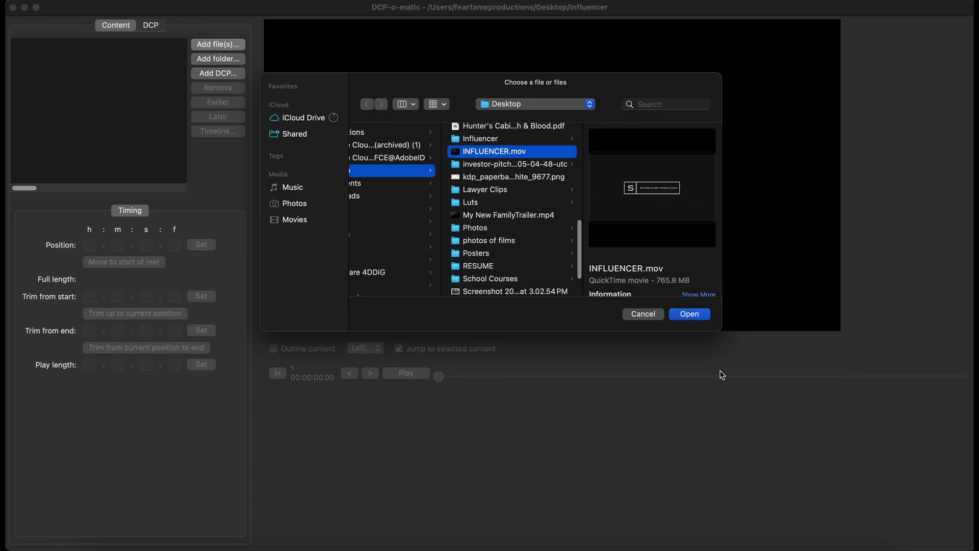
{"action": "left_click", "coordinate": [689, 314]}
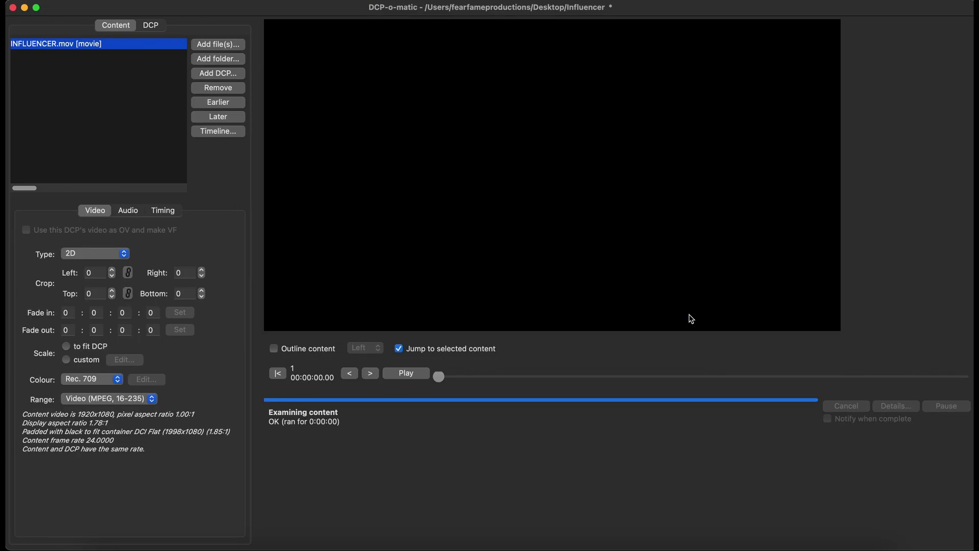
- Play and scrub the movie preview, leaving the colour conversion at Rec. 709
{"action": "left_click", "coordinate": [405, 374]}
{"action": "mouse_move", "coordinate": [441, 377]}
{"action": "left_mouse_down"}
{"action": "mouse_move", "coordinate": [506, 377]}
{"action": "mouse_move", "coordinate": [438, 376]}
{"action": "left_mouse_up"}
{"action": "left_click", "coordinate": [98, 382]}
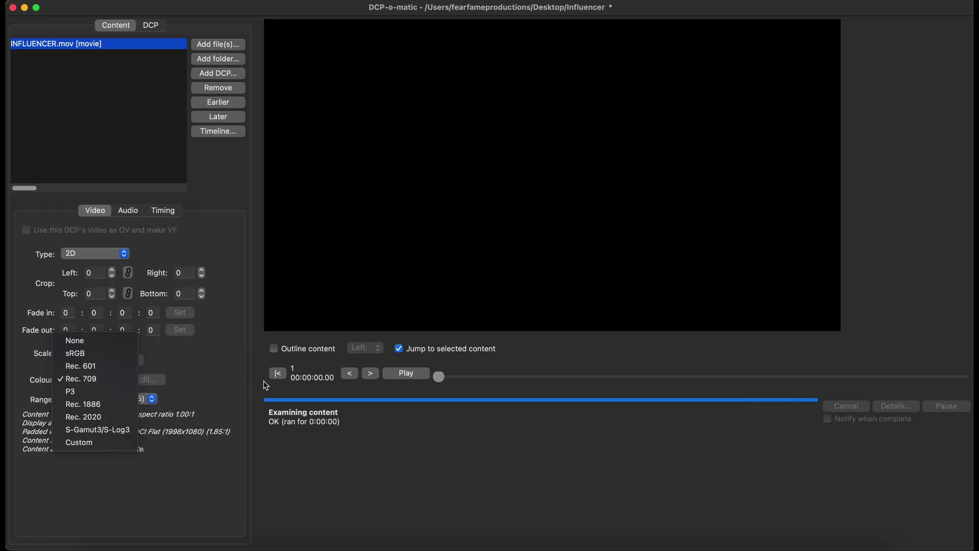
{"action": "left_click", "coordinate": [219, 358]}
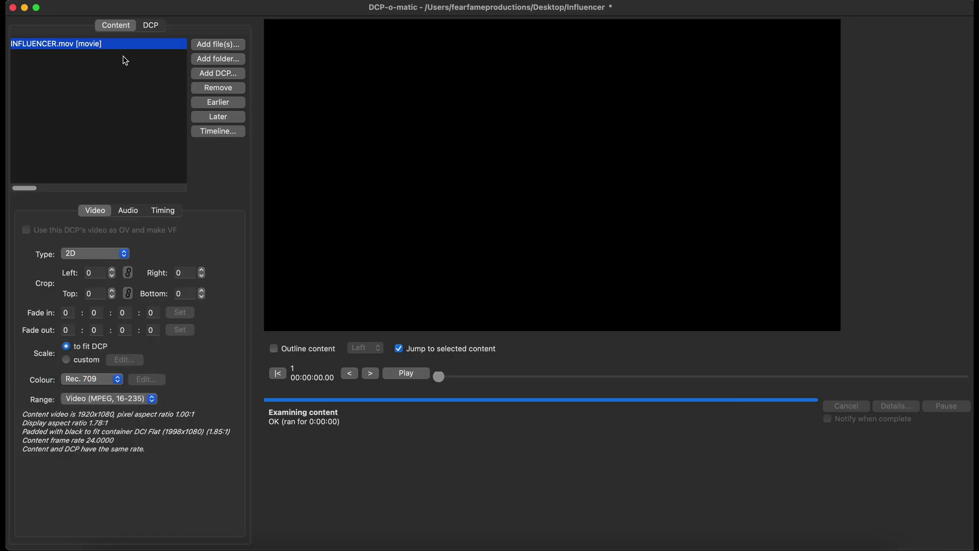
{"action": "left_click_drag", "start_coordinate": [435, 376], "coordinate": [492, 376]}
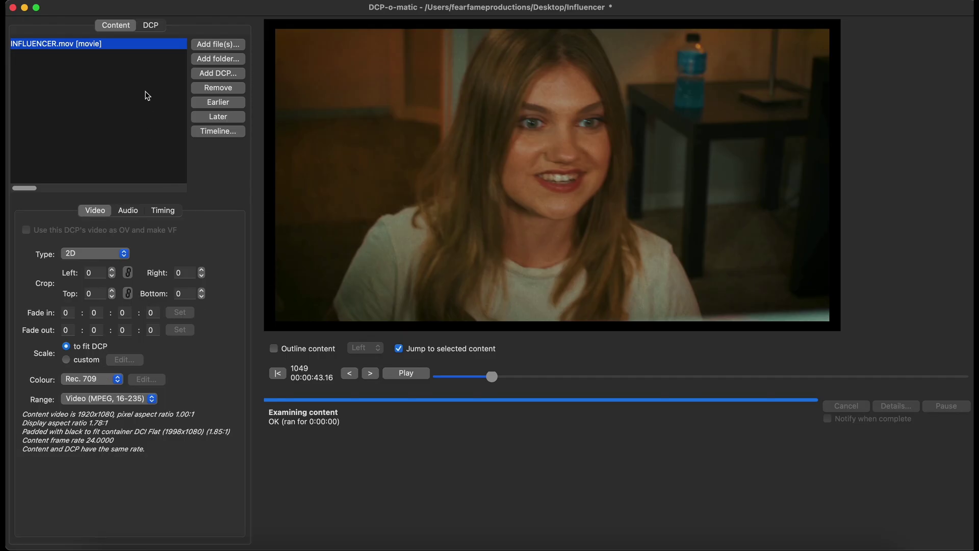
- In the DCP settings, try the DCI Scope container, then return it to DCI Flat
{"action": "left_click", "coordinate": [151, 26]}
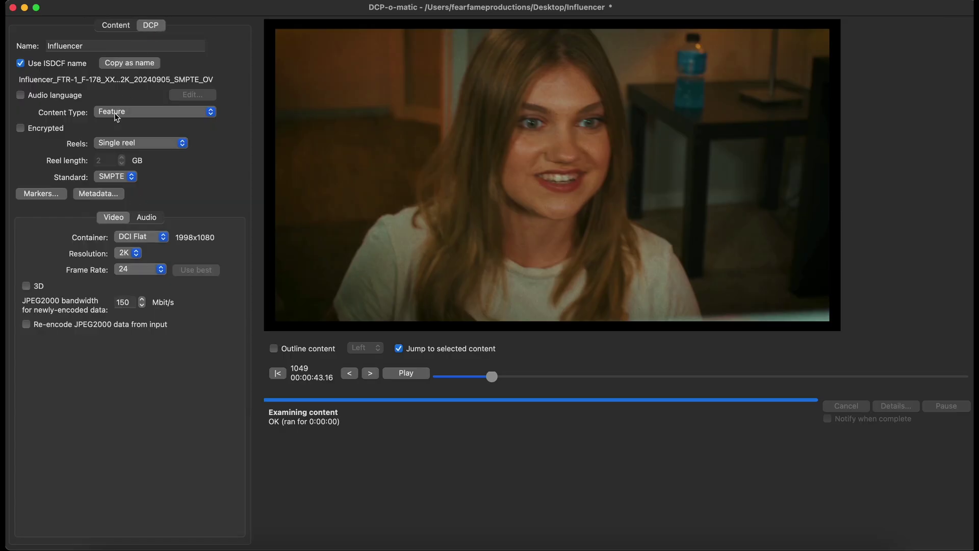
{"action": "left_click", "coordinate": [139, 237]}
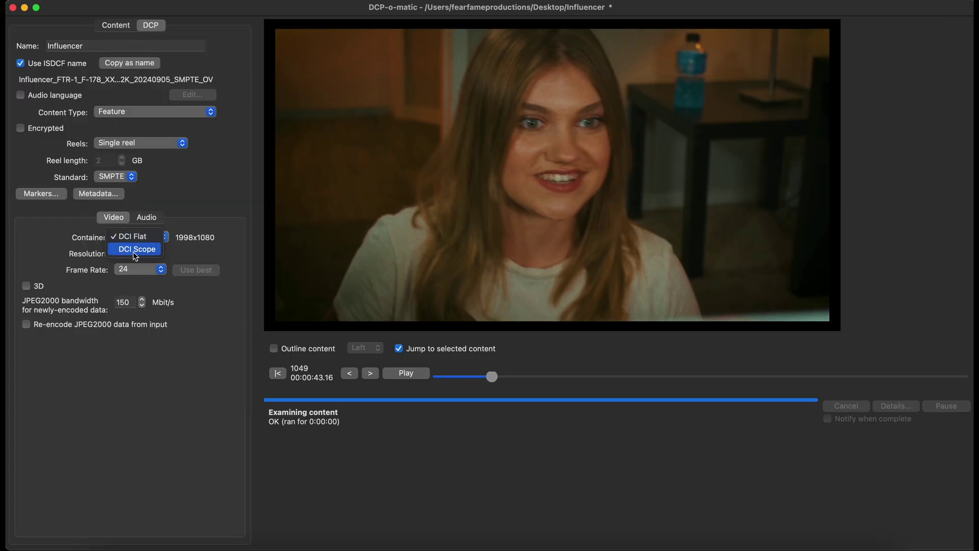
{"action": "left_click", "coordinate": [135, 249]}
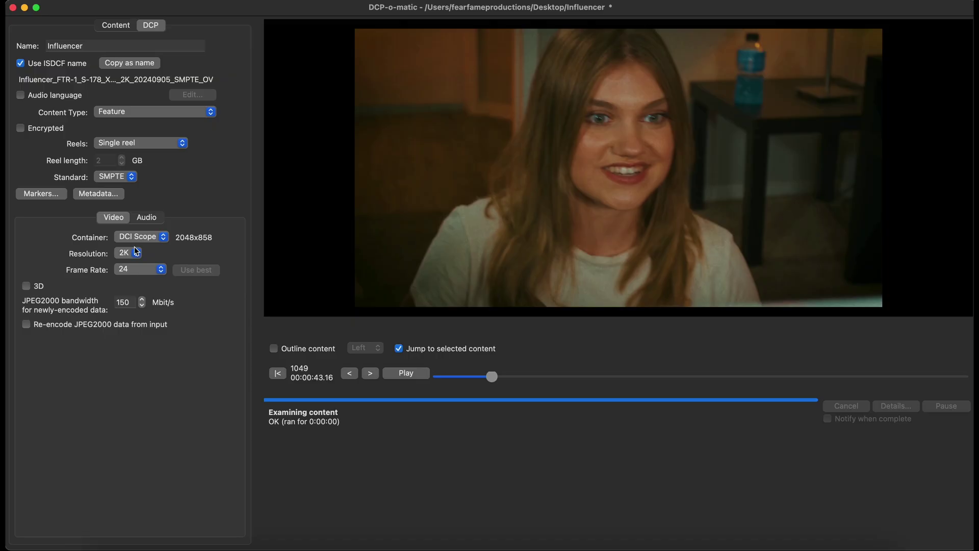
{"action": "left_click", "coordinate": [134, 236]}
{"action": "left_click", "coordinate": [132, 223]}
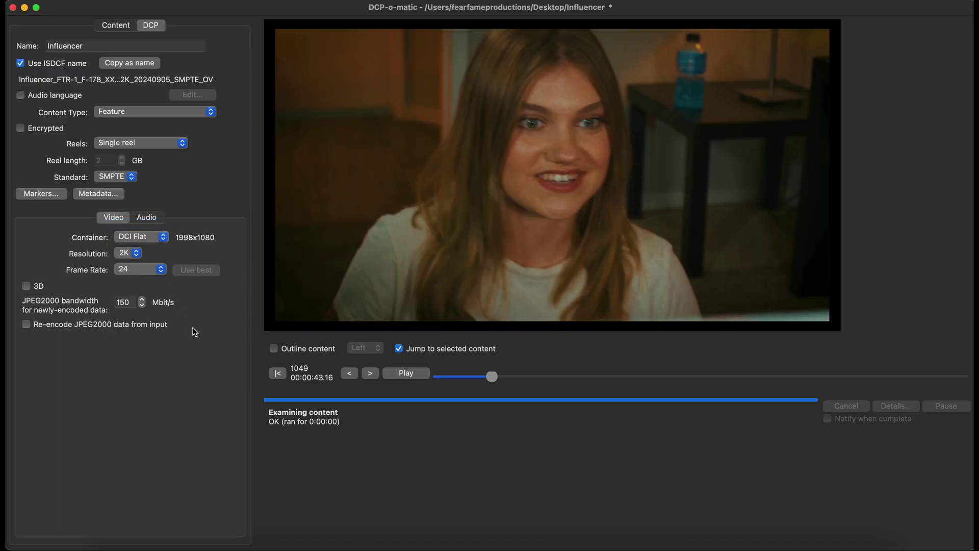
- Enable audio language en-US and set the content type to Short
{"action": "left_click", "coordinate": [21, 95]}
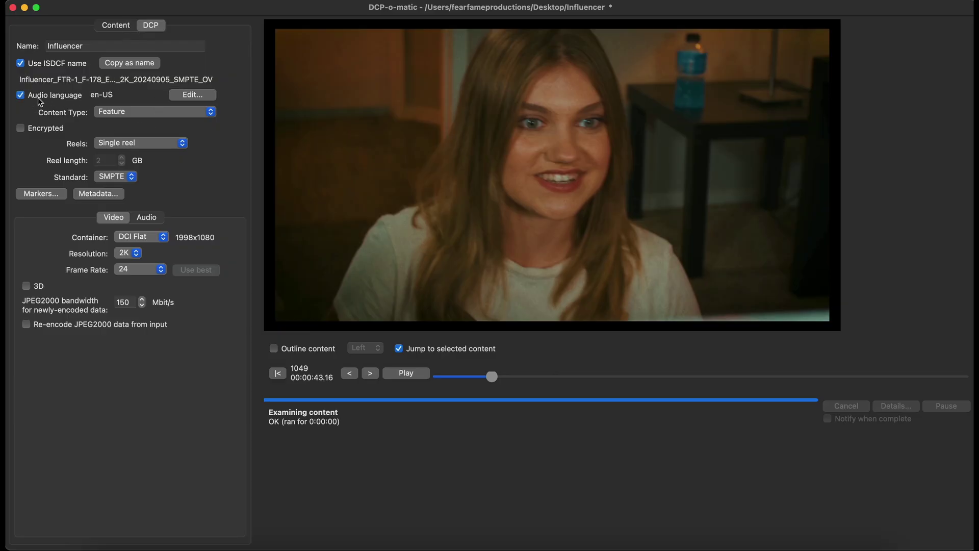
{"action": "left_click", "coordinate": [109, 115]}
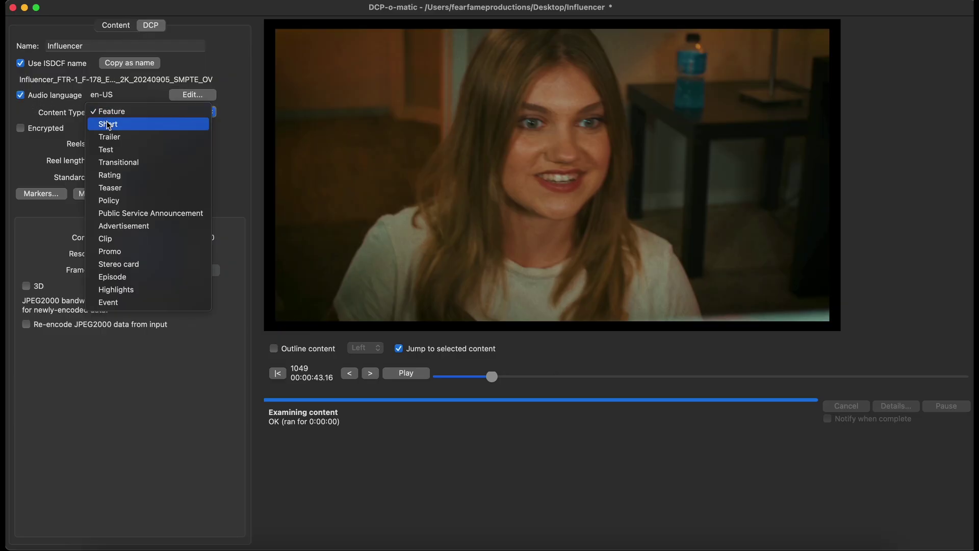
{"action": "left_click", "coordinate": [108, 124]}
{"action": "left_click", "coordinate": [109, 115]}
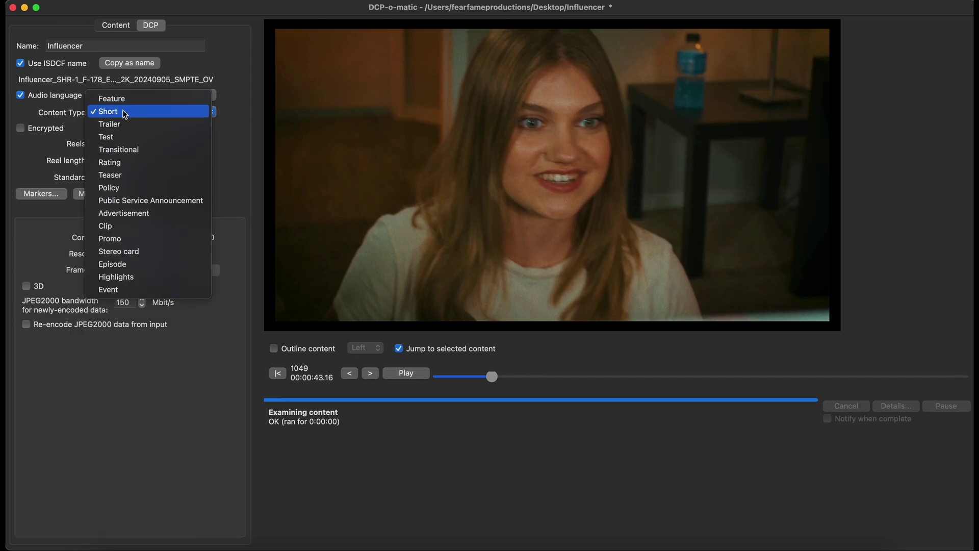
{"action": "left_click", "coordinate": [127, 112]}
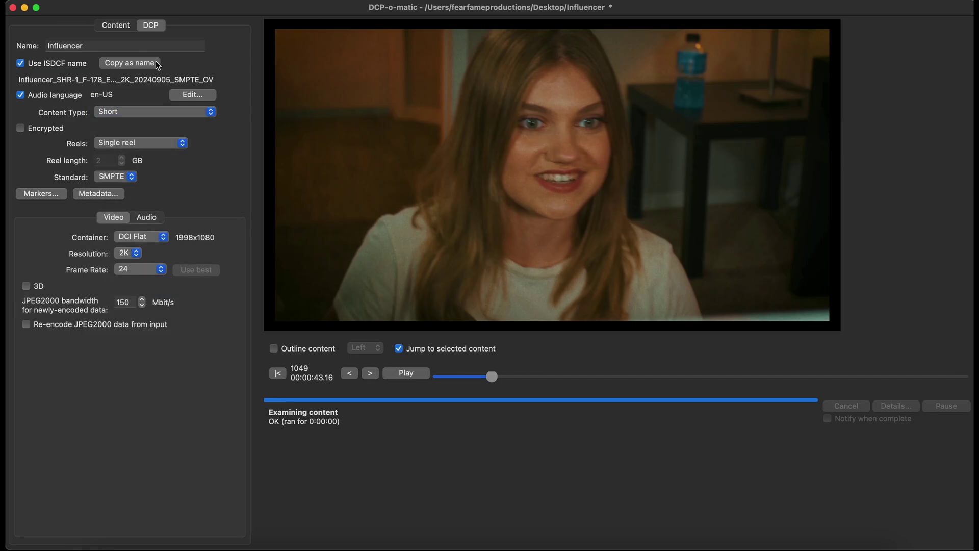
{"action": "left_click", "coordinate": [124, 26]}
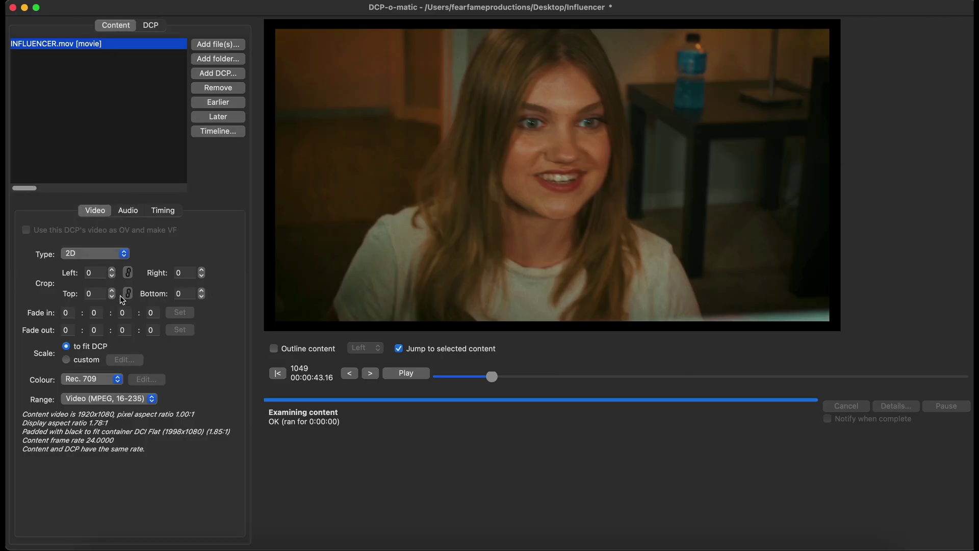
- Begin cropping the top and bottom of the picture, bringing the bottom crop to 10
{"action": "left_click", "coordinate": [112, 291]}
{"action": "left_click", "coordinate": [112, 292]}
{"action": "left_click", "coordinate": [112, 291]}
{"action": "left_click", "coordinate": [113, 291]}
{"action": "left_click", "coordinate": [202, 291]}
{"action": "left_click", "coordinate": [202, 292]}
{"action": "left_click", "coordinate": [202, 292]}
{"action": "left_click", "coordinate": [202, 291]}
{"action": "left_click", "coordinate": [202, 291]}
{"action": "left_click", "coordinate": [202, 291]}
{"action": "left_click", "coordinate": [202, 291]}
{"action": "left_click", "coordinate": [202, 291]}
{"action": "left_click", "coordinate": [202, 291]}
{"action": "left_click", "coordinate": [202, 291]}
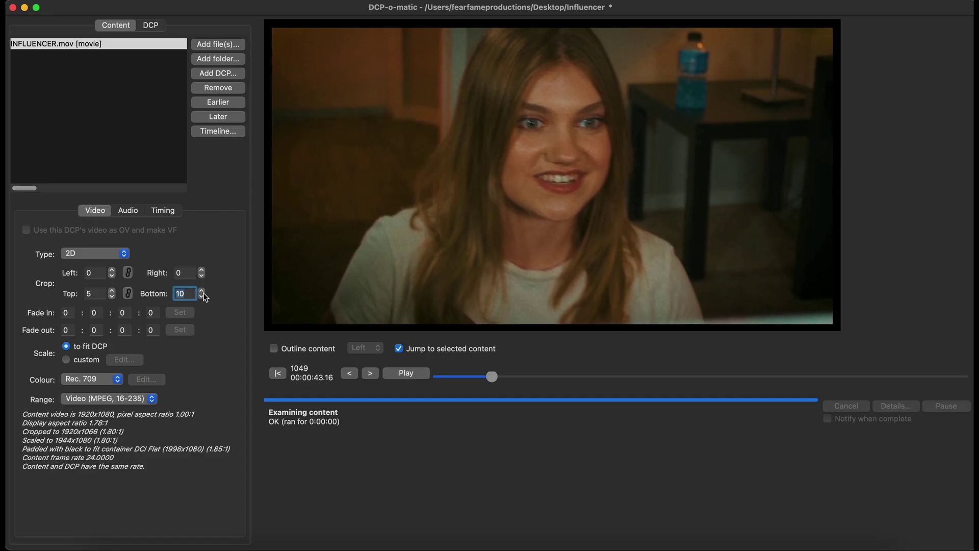
- Raise both top and bottom crop to 40 pixels and scrub to the LIVE overlay shot
{"action": "left_click", "coordinate": [112, 291]}
{"action": "left_click", "coordinate": [111, 291]}
{"action": "left_click", "coordinate": [111, 291]}
{"action": "left_click", "coordinate": [111, 291]}
{"action": "left_click", "coordinate": [112, 290]}
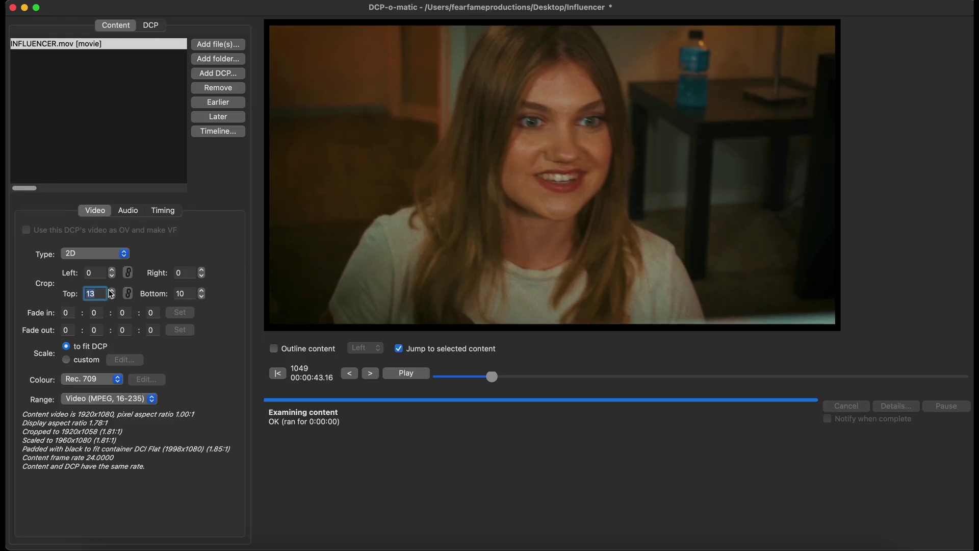
{"action": "left_click", "coordinate": [111, 290]}
{"action": "left_click", "coordinate": [111, 291]}
{"action": "left_click", "coordinate": [202, 290]}
{"action": "left_click", "coordinate": [202, 291]}
{"action": "left_click", "coordinate": [202, 291]}
{"action": "left_click", "coordinate": [202, 291]}
{"action": "left_click", "coordinate": [202, 291]}
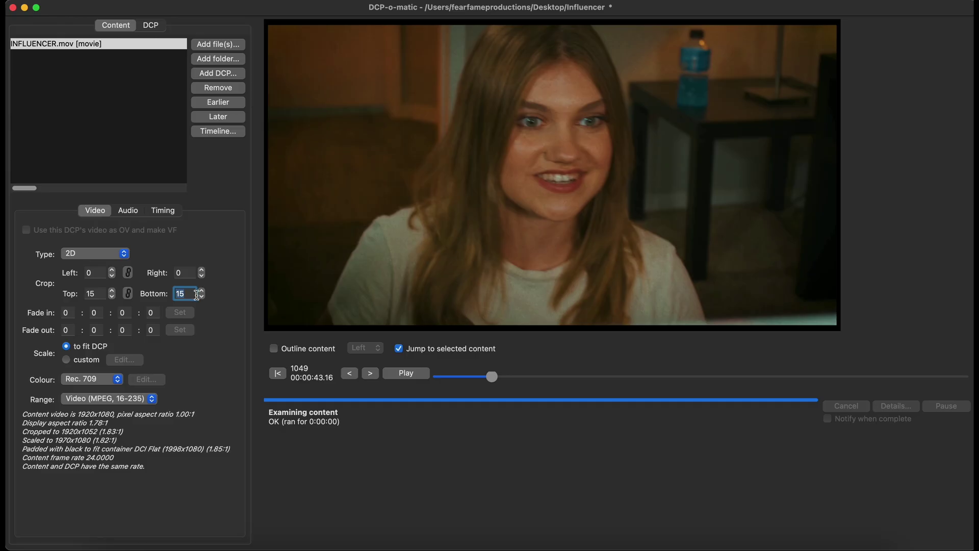
{"action": "left_click", "coordinate": [202, 291]}
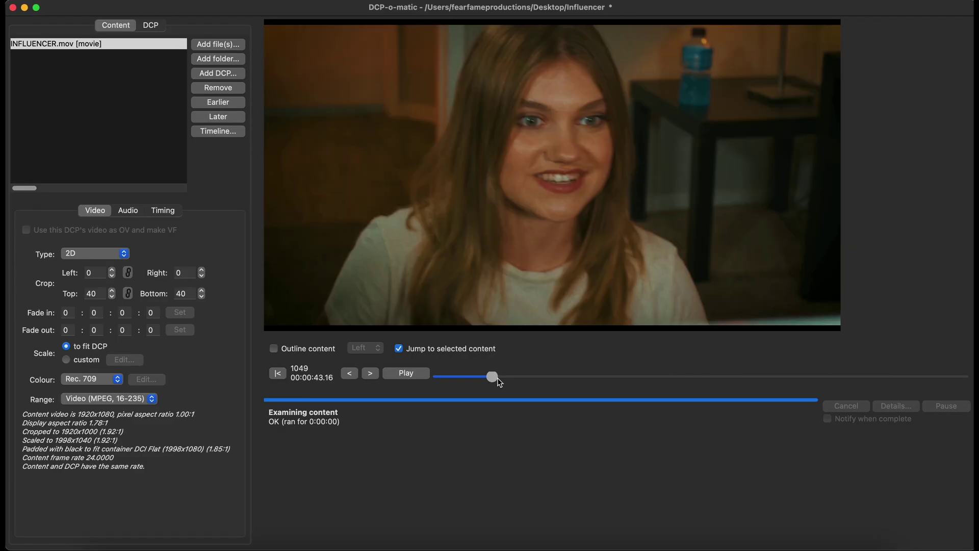
{"action": "left_click_drag", "start_coordinate": [496, 377], "coordinate": [478, 377]}
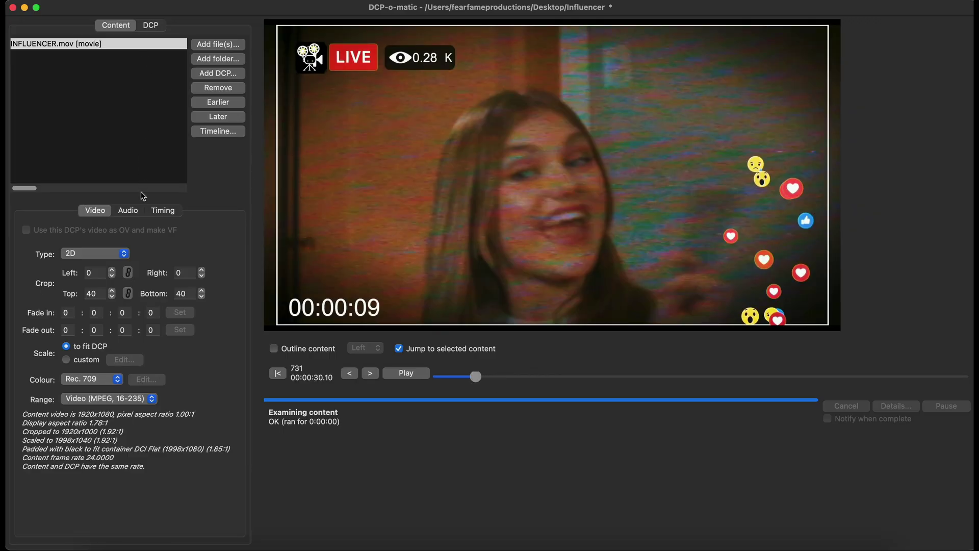
- Show the Audio tab with INFLUENCER.mov's gain, delay, fades and channel mapping
{"action": "left_click", "coordinate": [123, 210]}
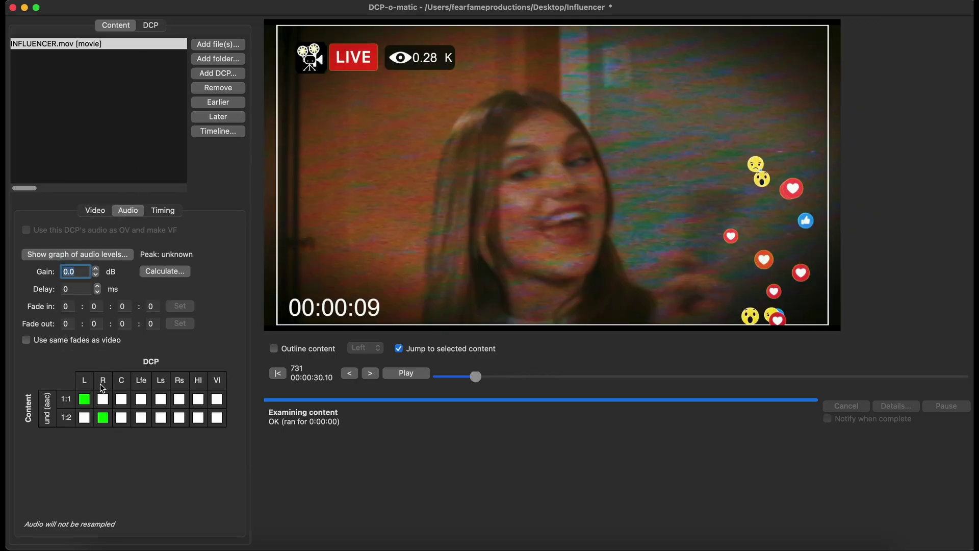
{"action": "left_click", "coordinate": [131, 461]}
- Analyse the audio and view the L/R levels graph: 0.52dB peak, -19.31 LUFS
{"action": "left_click", "coordinate": [99, 255]}
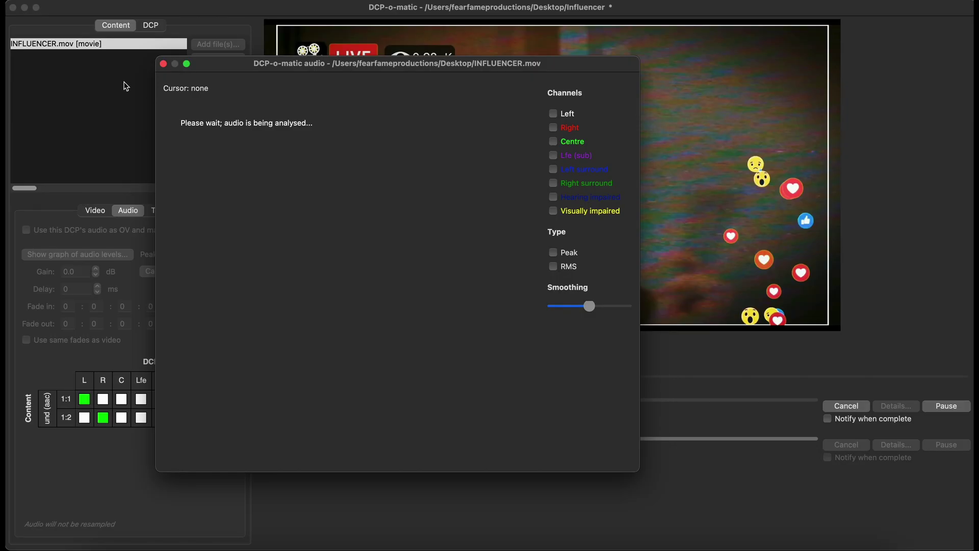
{"action": "left_click", "coordinate": [164, 63]}
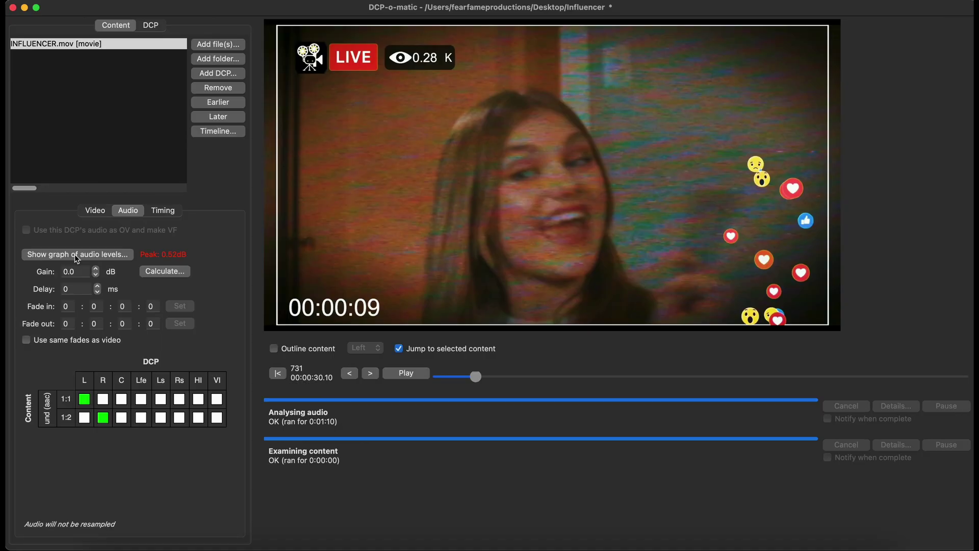
{"action": "left_click", "coordinate": [77, 255]}
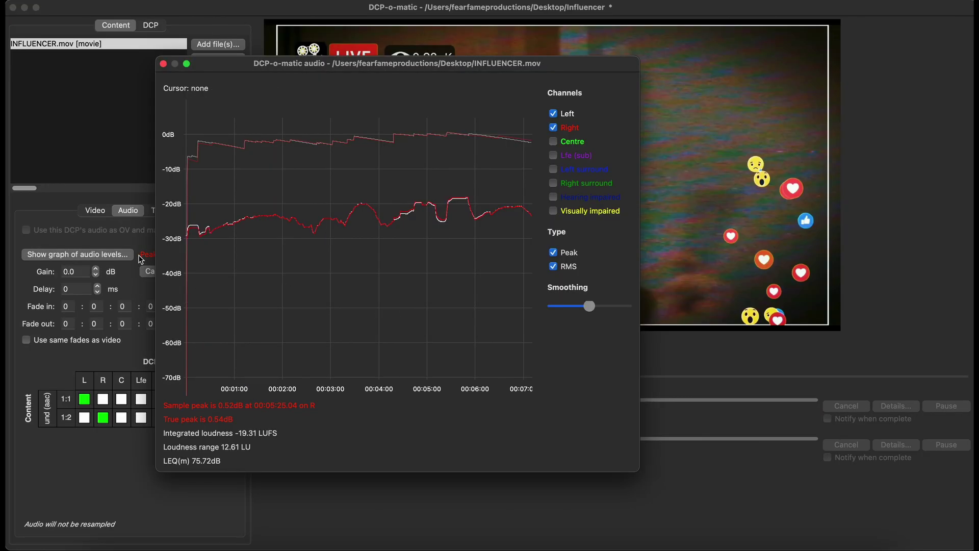
- Lower the audio gain in 0.5 dB steps down to -4.0 dB
{"action": "left_click", "coordinate": [96, 275]}
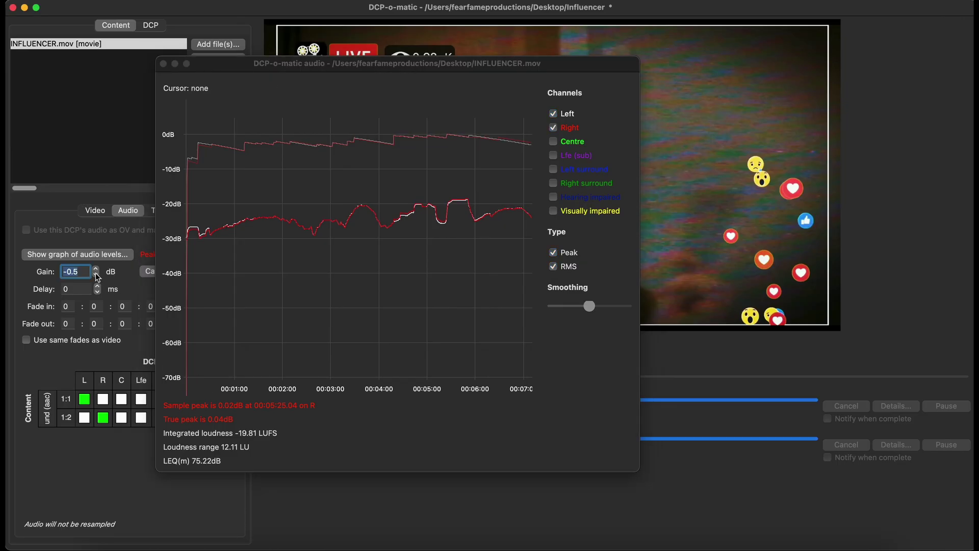
{"action": "left_click", "coordinate": [97, 276]}
{"action": "left_click", "coordinate": [97, 276]}
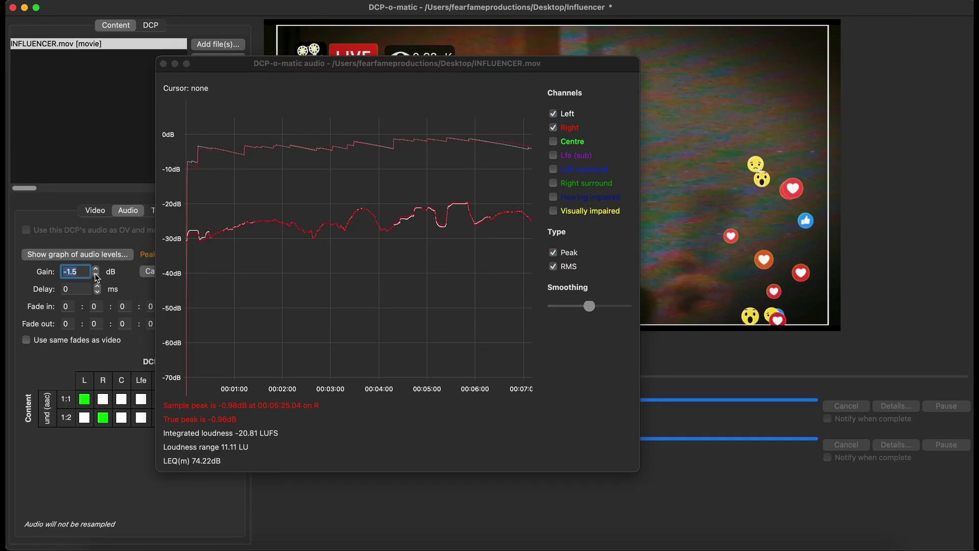
{"action": "left_click", "coordinate": [97, 275]}
{"action": "left_click", "coordinate": [97, 276]}
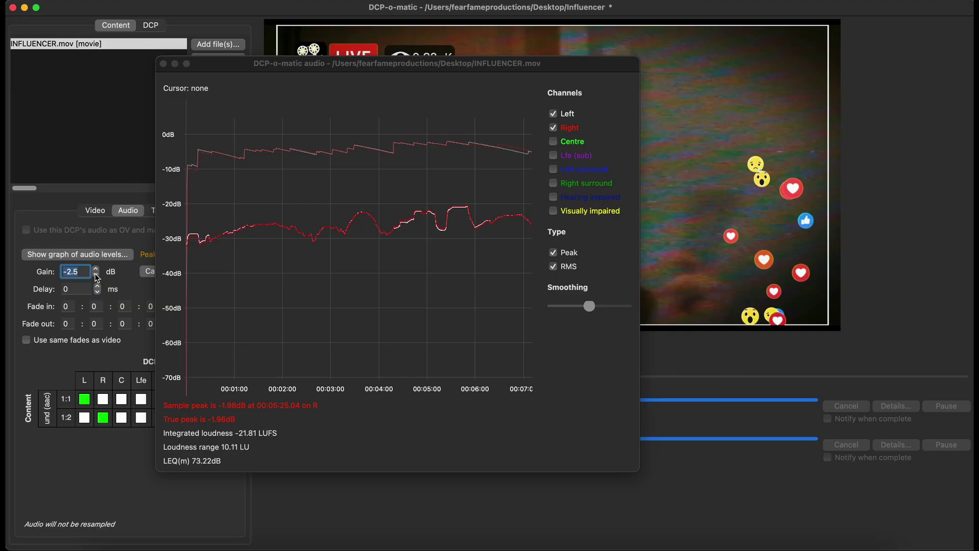
{"action": "left_click", "coordinate": [97, 276]}
{"action": "left_click", "coordinate": [96, 275]}
{"action": "left_click", "coordinate": [97, 276]}
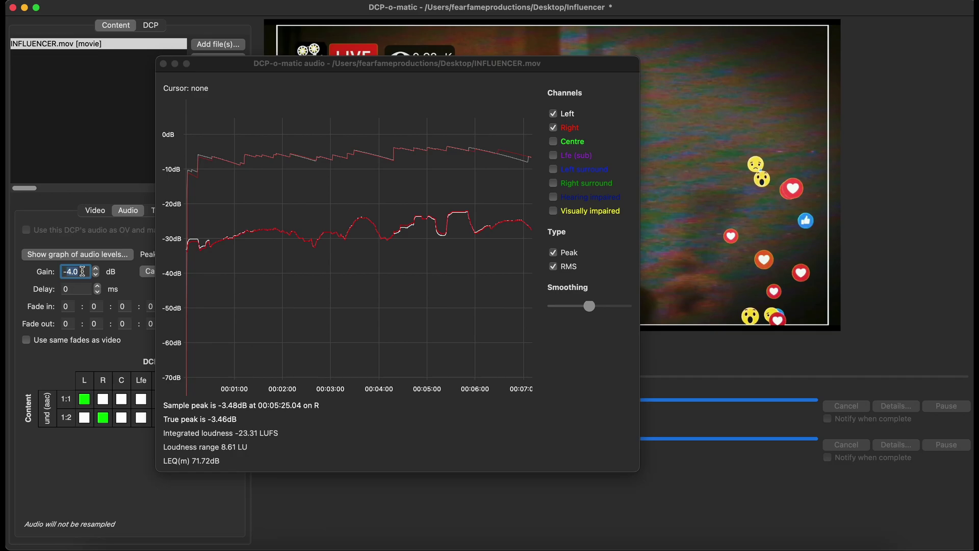
- Reset the gain to 0 dB and close the audio levels graph
{"action": "key", "text": "BackSpace"}
{"action": "type", "text": "0"}
{"action": "key", "text": "Return"}
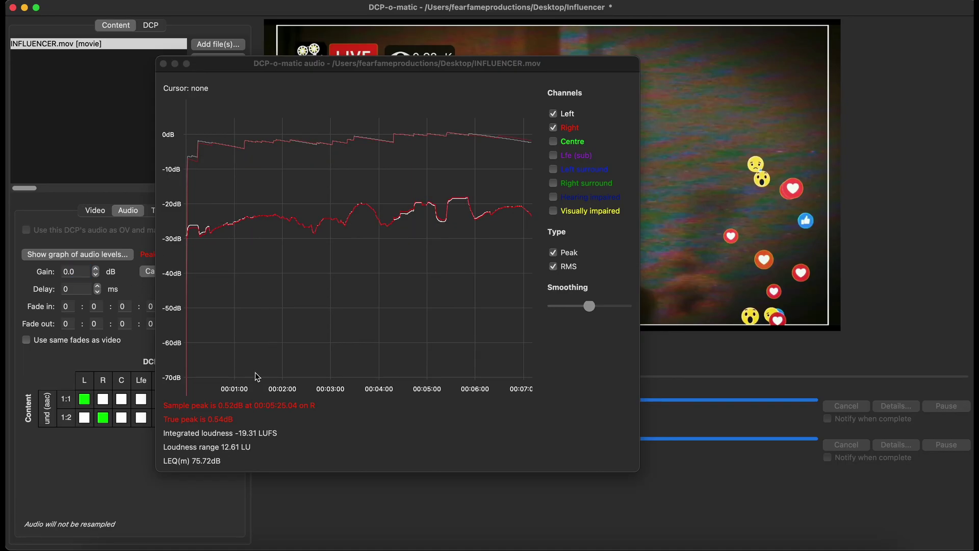
{"action": "mouse_move", "coordinate": [223, 218]}
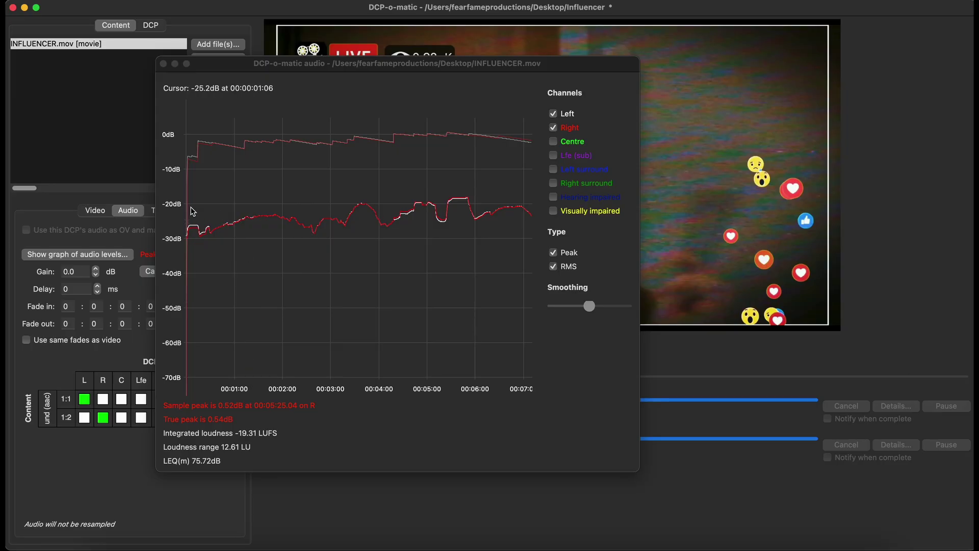
{"action": "left_click", "coordinate": [163, 64]}
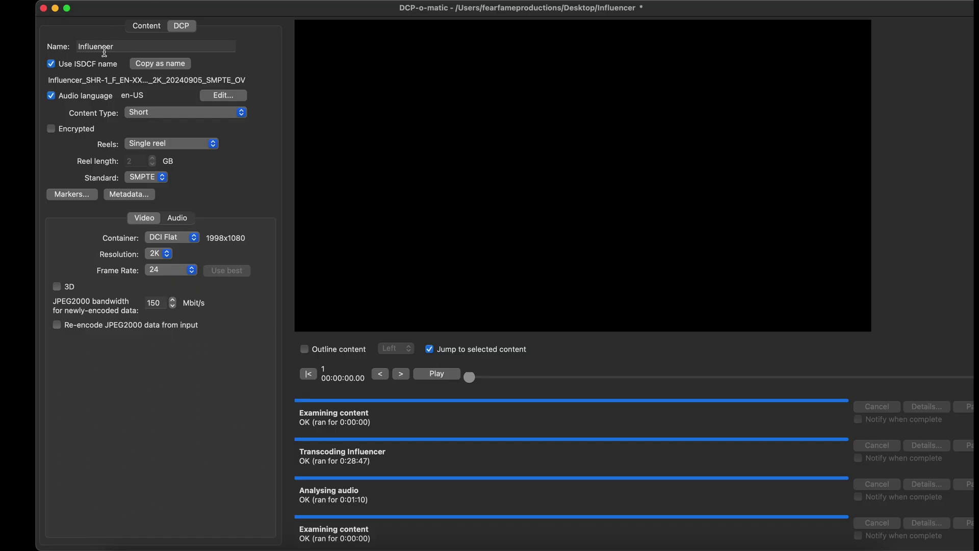
- On the DCP tab, try 4K resolution and then set it back to 2K
{"action": "left_click", "coordinate": [146, 27]}
{"action": "left_click", "coordinate": [180, 27]}
{"action": "left_click", "coordinate": [157, 254]}
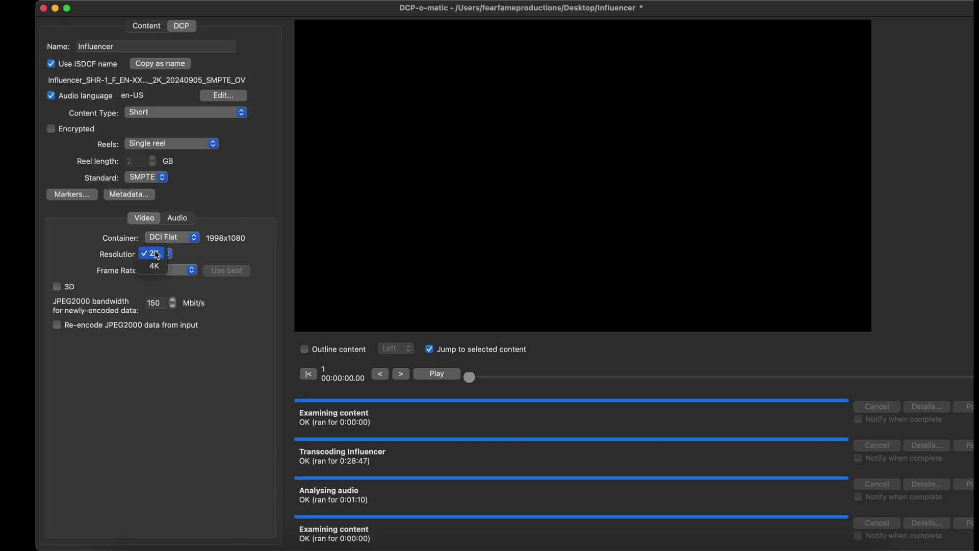
{"action": "left_click", "coordinate": [88, 240]}
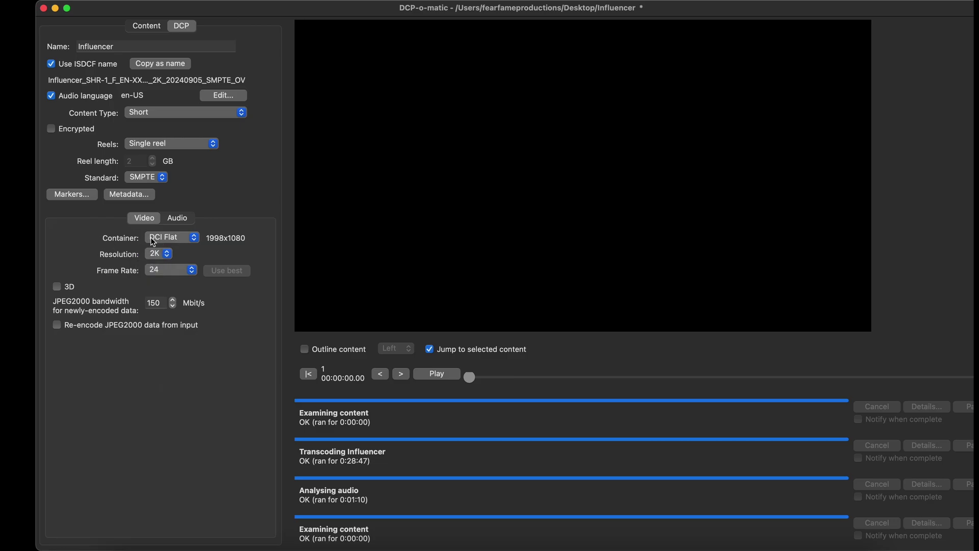
{"action": "left_click", "coordinate": [164, 253]}
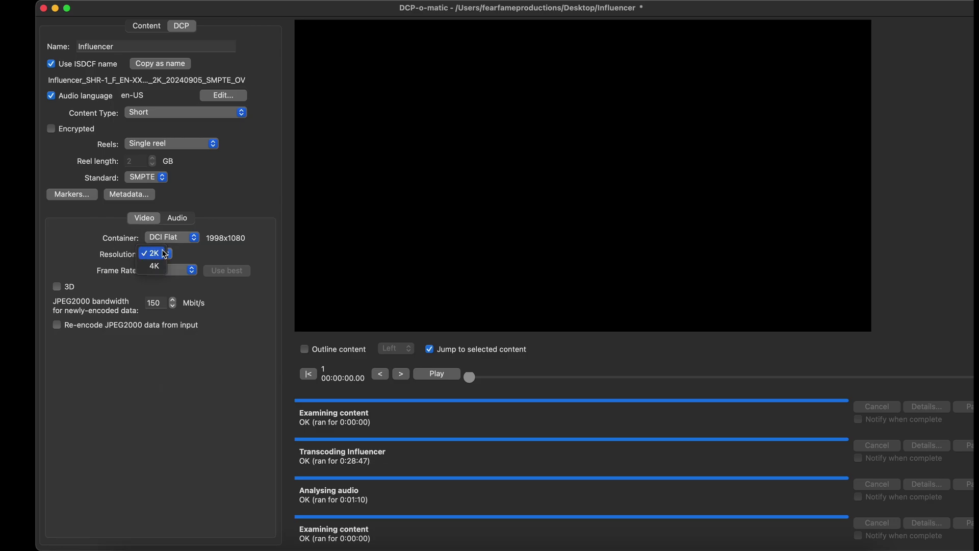
{"action": "left_click", "coordinate": [162, 254]}
{"action": "left_click", "coordinate": [156, 254]}
{"action": "left_click", "coordinate": [154, 265]}
{"action": "left_click", "coordinate": [154, 254]}
{"action": "left_click", "coordinate": [154, 241]}
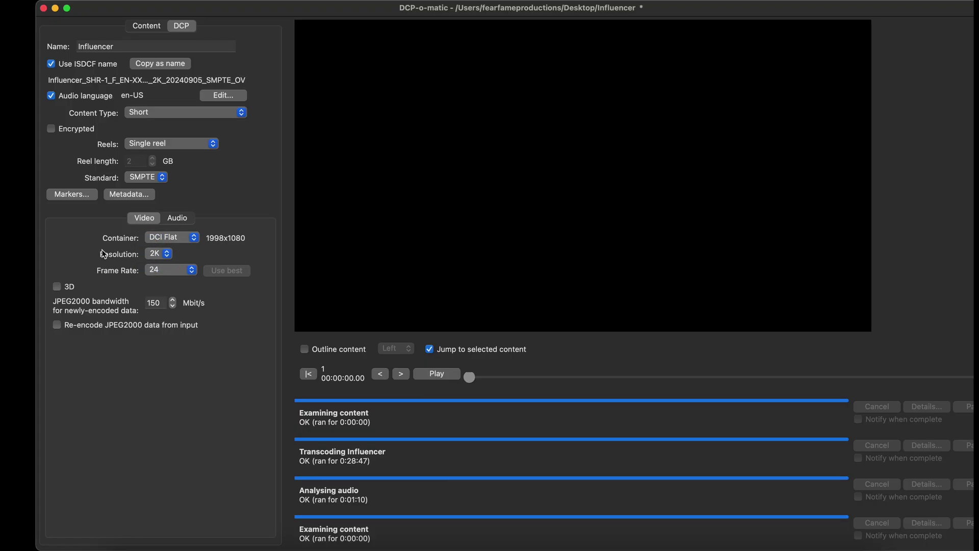
{"action": "left_click", "coordinate": [162, 257]}
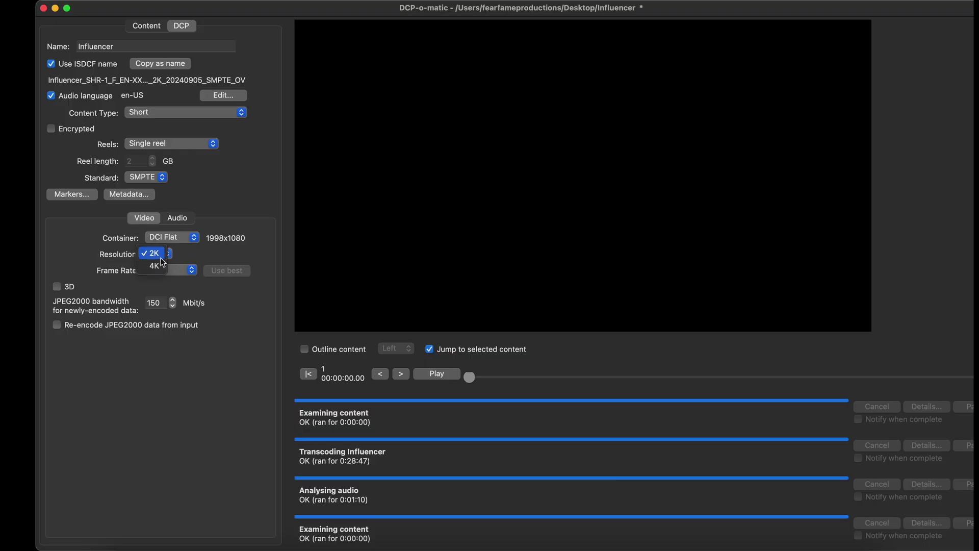
- Look through the frame rate choices, keeping 24 fps
{"action": "left_click", "coordinate": [155, 253]}
{"action": "left_click", "coordinate": [162, 253]}
{"action": "left_click", "coordinate": [155, 253]}
{"action": "left_click", "coordinate": [168, 269]}
{"action": "left_click", "coordinate": [144, 269]}
{"action": "left_click", "coordinate": [156, 271]}
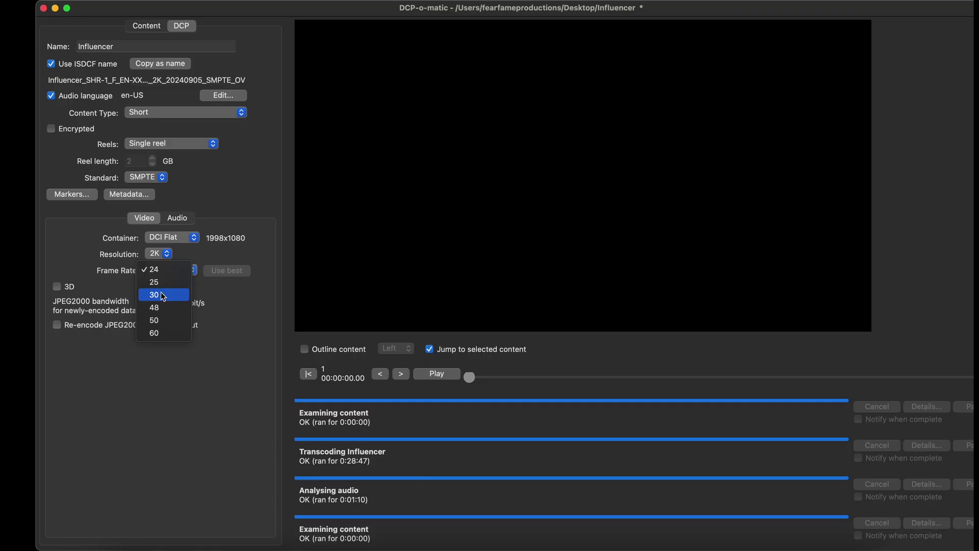
- Confirm 24 fps in the Frame Rate popup for the 2K DCI Flat video
{"action": "left_click", "coordinate": [226, 301]}
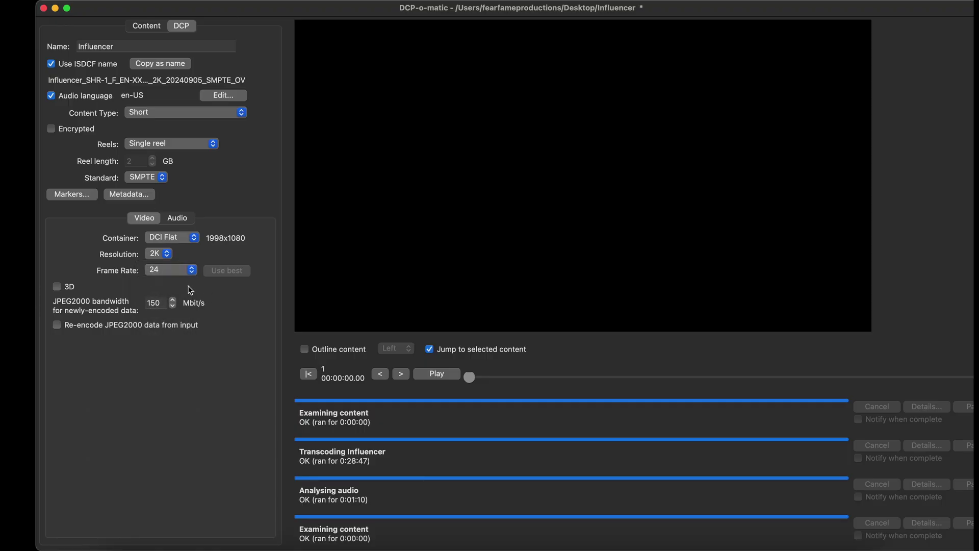
{"action": "left_click", "coordinate": [158, 272]}
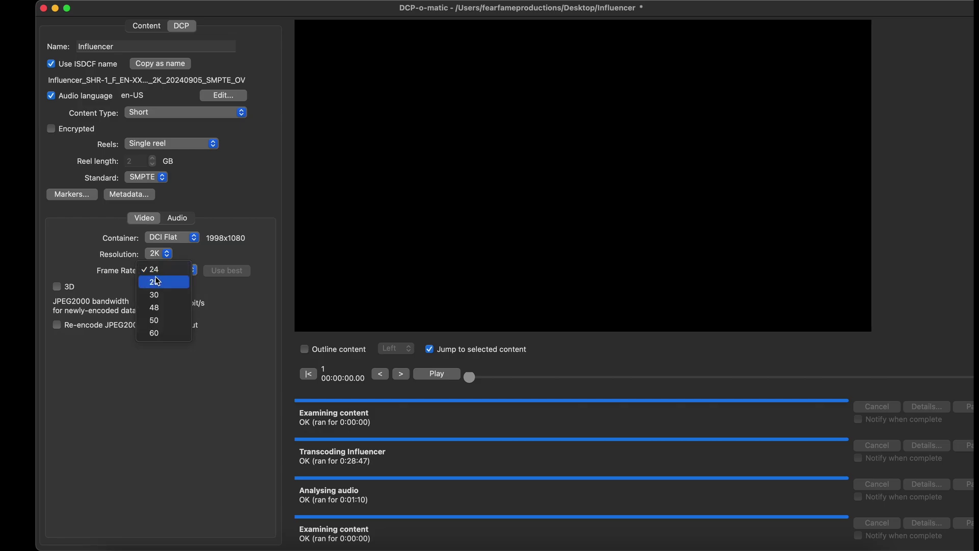
{"action": "left_click", "coordinate": [258, 281]}
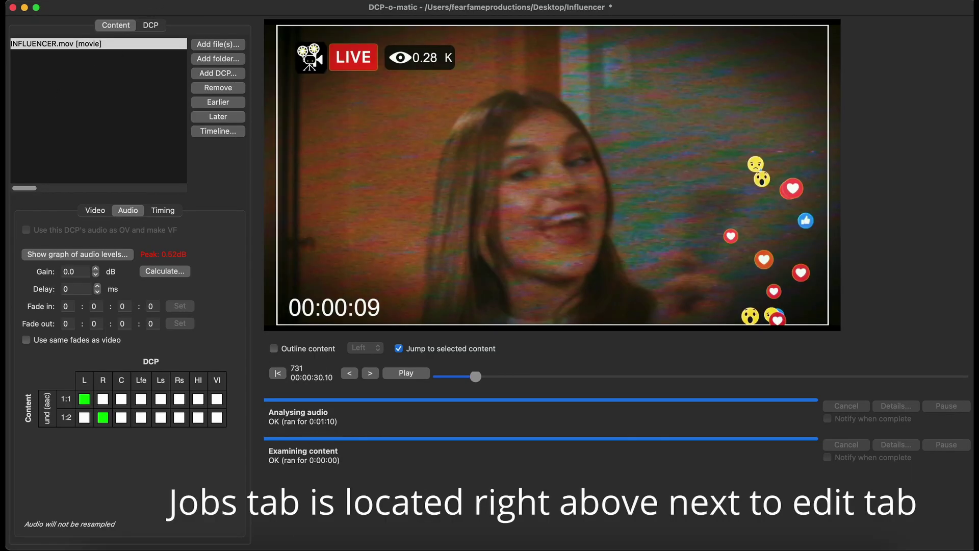
- Make the Influencer DCP from the Jobs menu, overriding the high-audio-level hint
{"action": "left_click", "coordinate": [166, 1]}
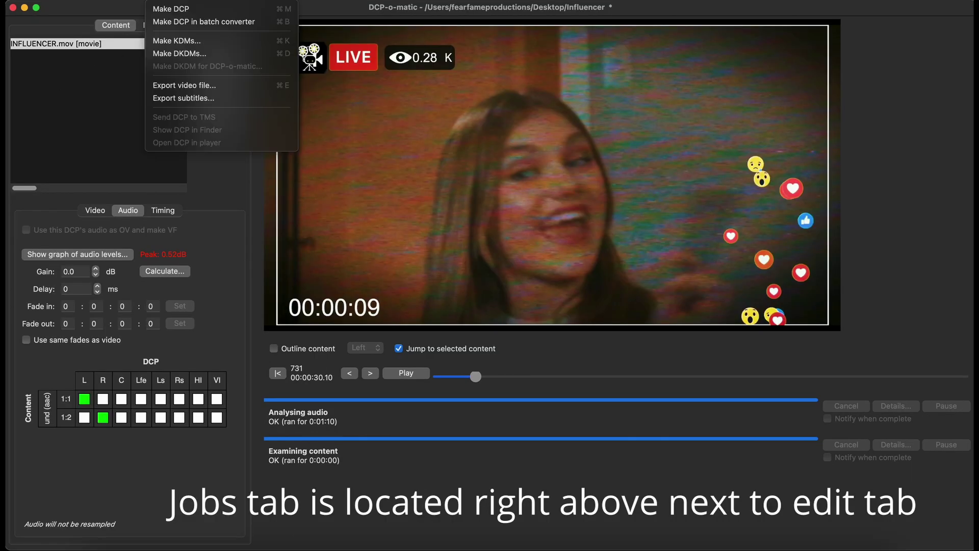
{"action": "left_click", "coordinate": [168, 10]}
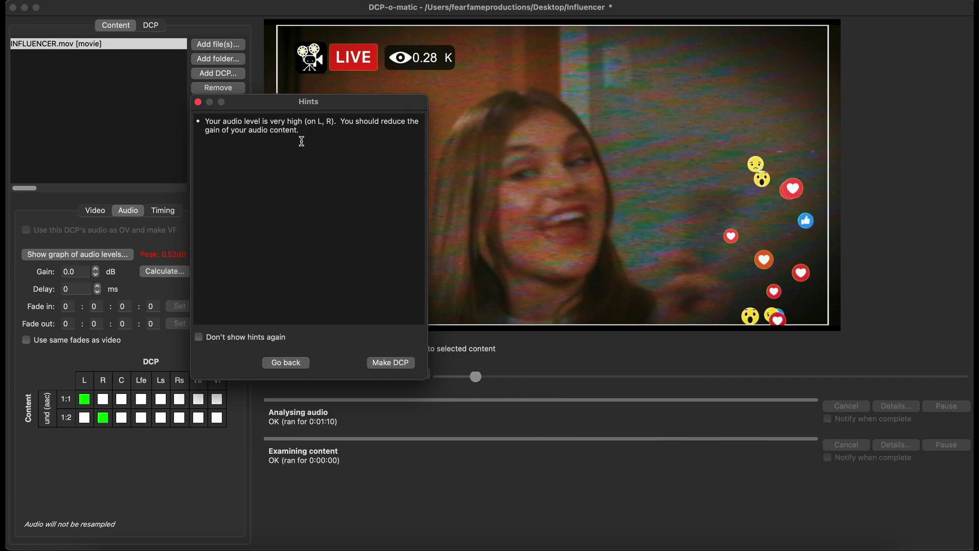
{"action": "left_click", "coordinate": [392, 362]}
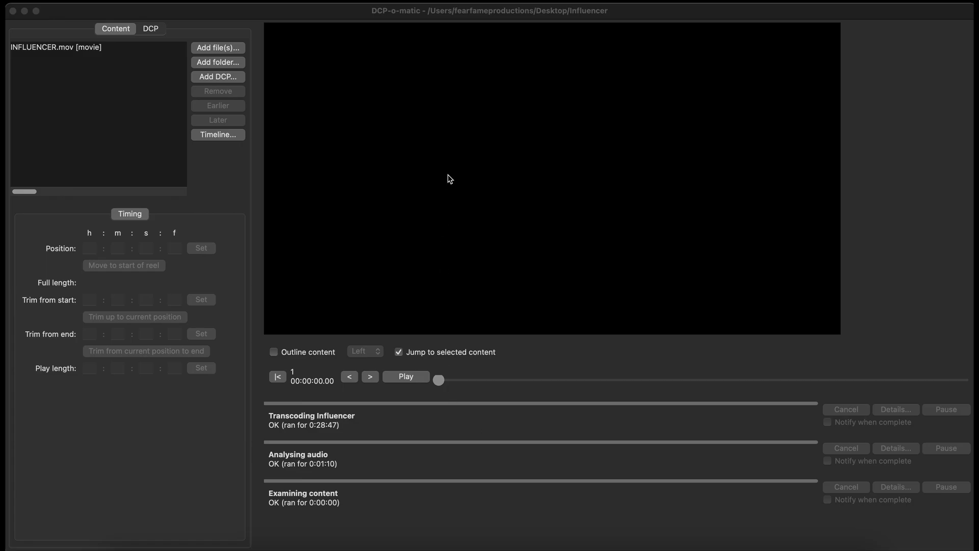
- Bring the Influencer Finder window into view and open the exported SMPTE_OV DCP folder
{"action": "left_click_drag", "start_coordinate": [426, 23], "coordinate": [430, 86]}
{"action": "left_click", "coordinate": [491, 55]}
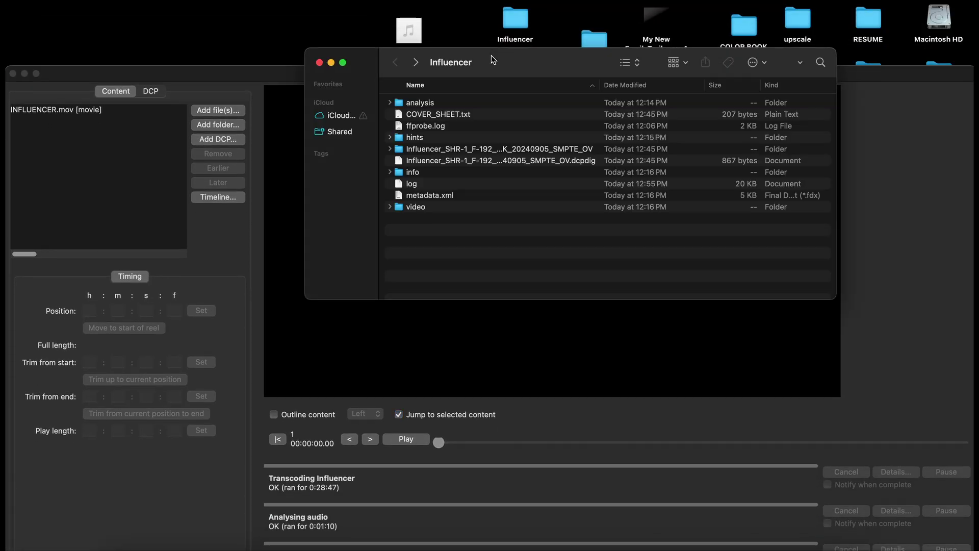
{"action": "left_click_drag", "start_coordinate": [502, 62], "coordinate": [499, 134]}
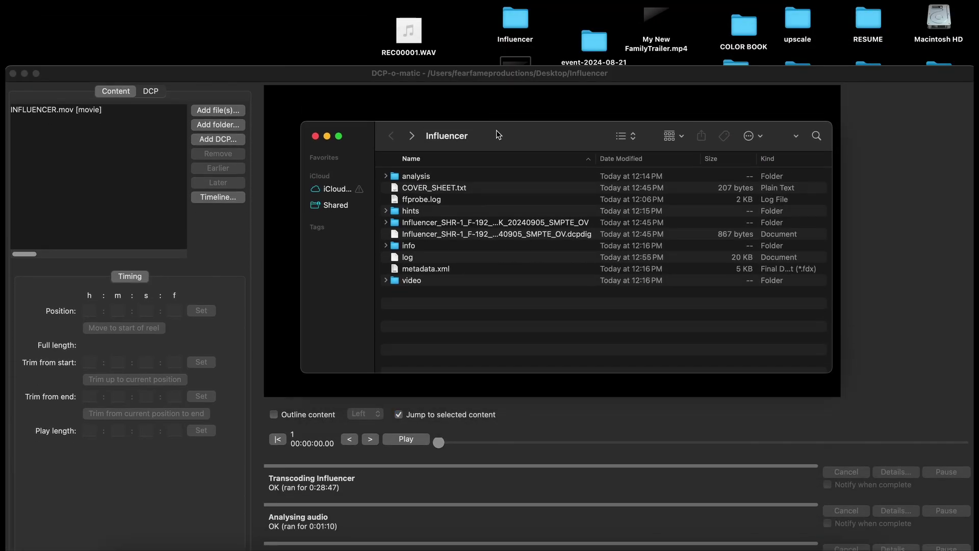
{"action": "double_click", "coordinate": [439, 222]}
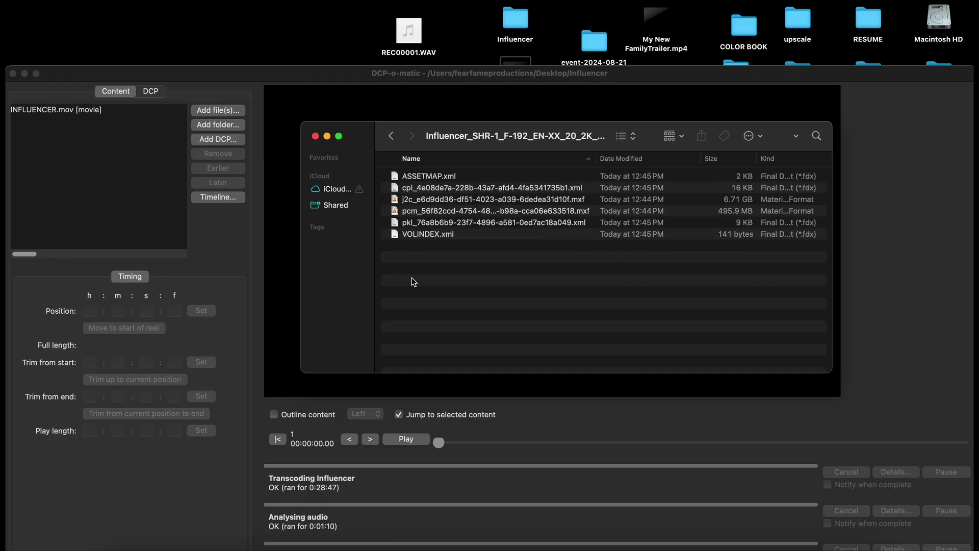
- Check the picture and audio MXFs, select all six DCP files, then return to DCP-o-matic
{"action": "left_click", "coordinate": [408, 200]}
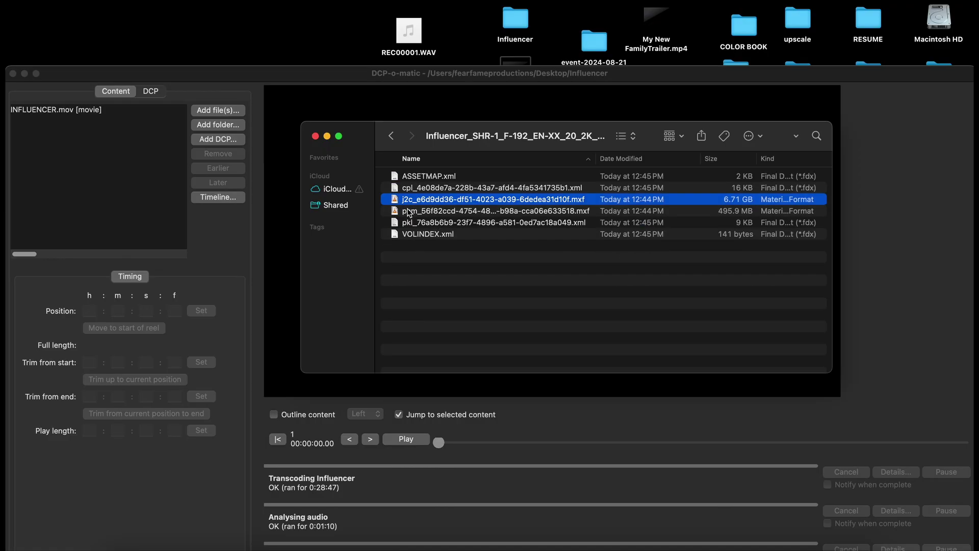
{"action": "left_click", "coordinate": [408, 212]}
{"action": "left_click", "coordinate": [410, 279]}
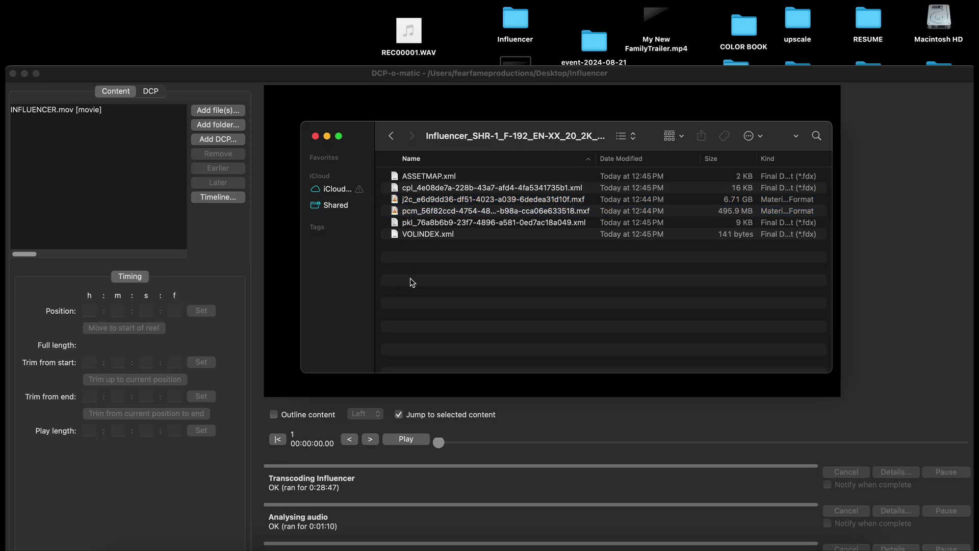
{"action": "left_click_drag", "start_coordinate": [452, 262], "coordinate": [447, 172]}
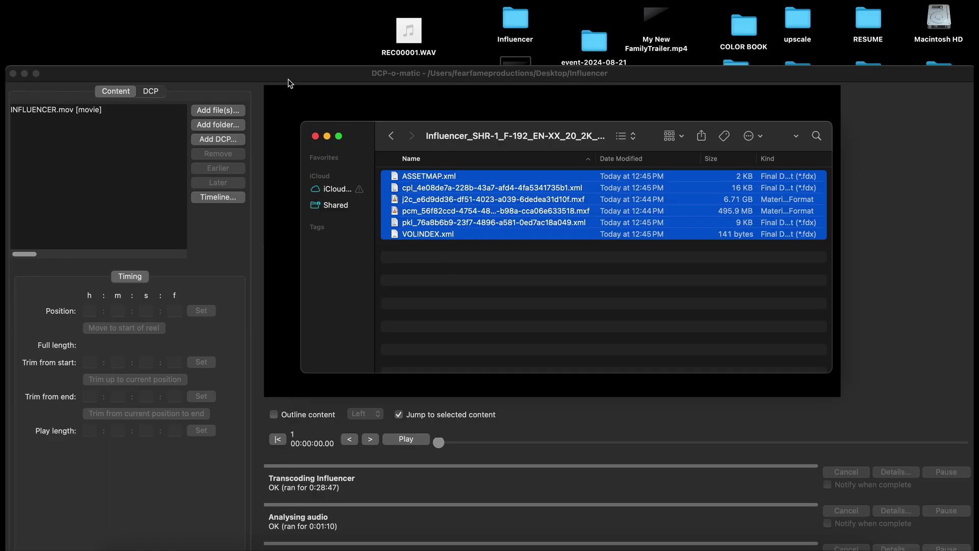
{"action": "left_click_drag", "start_coordinate": [291, 71], "coordinate": [281, 2]}
- Remove INFLUENCER.mov from the project's content list
{"action": "left_click_drag", "start_coordinate": [113, 14], "coordinate": [112, 14]}
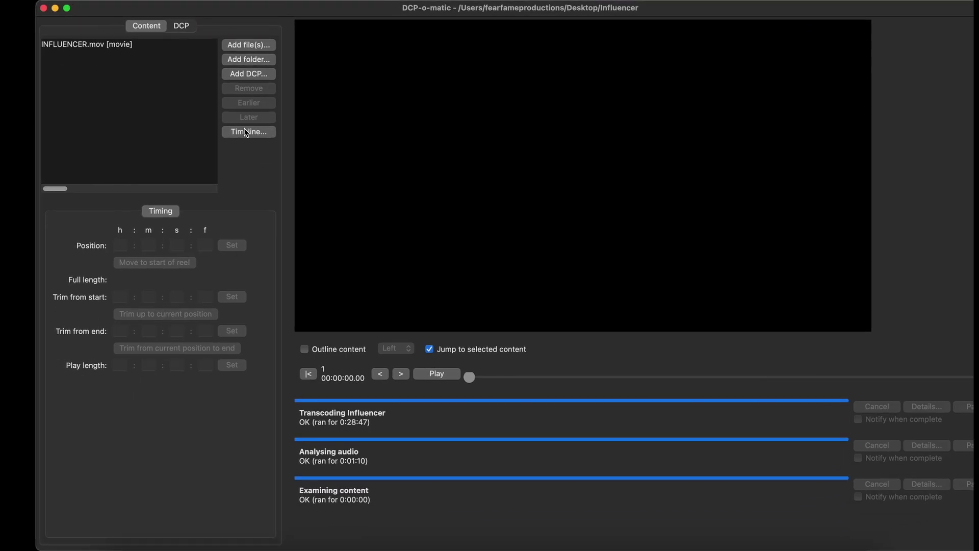
{"action": "left_click", "coordinate": [121, 43]}
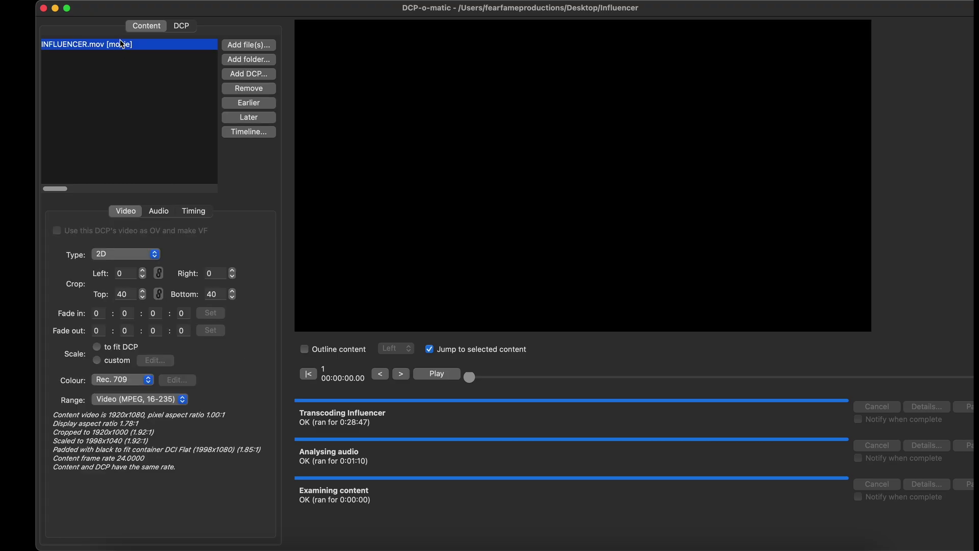
{"action": "left_click", "coordinate": [247, 90]}
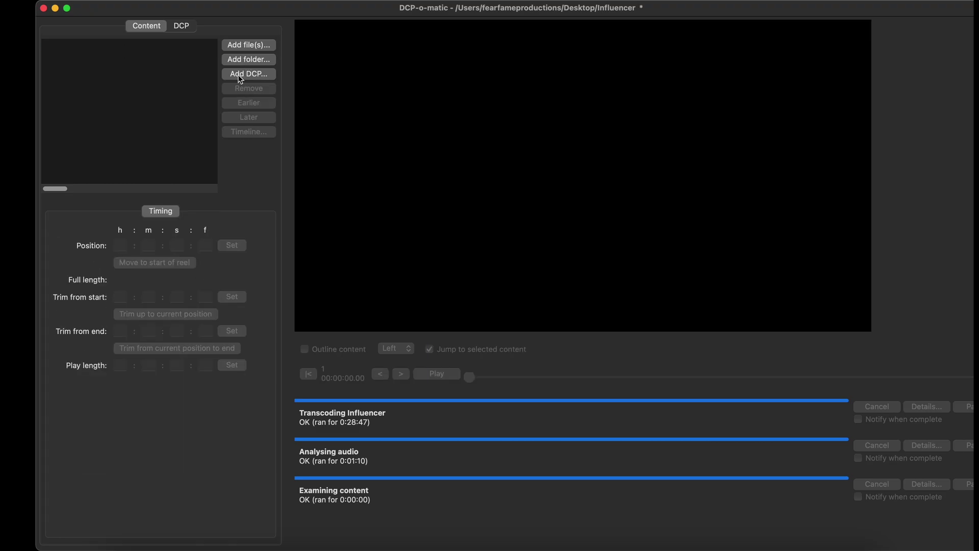
- Add the exported Influencer SMPTE_OV DCP folder as content via Add DCP
{"action": "left_click", "coordinate": [240, 75]}
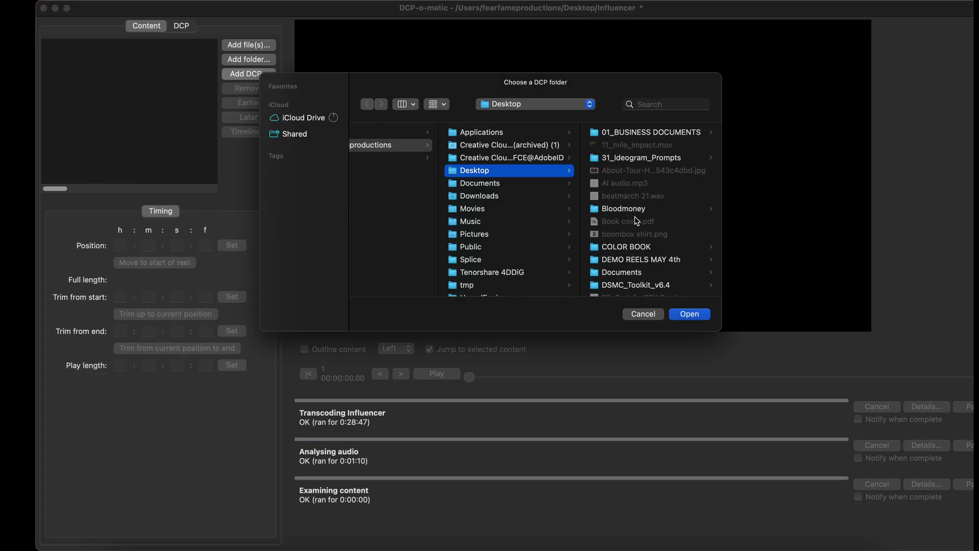
{"action": "scroll", "coordinate": [636, 221], "scroll_direction": "down", "scroll_amount": 10}
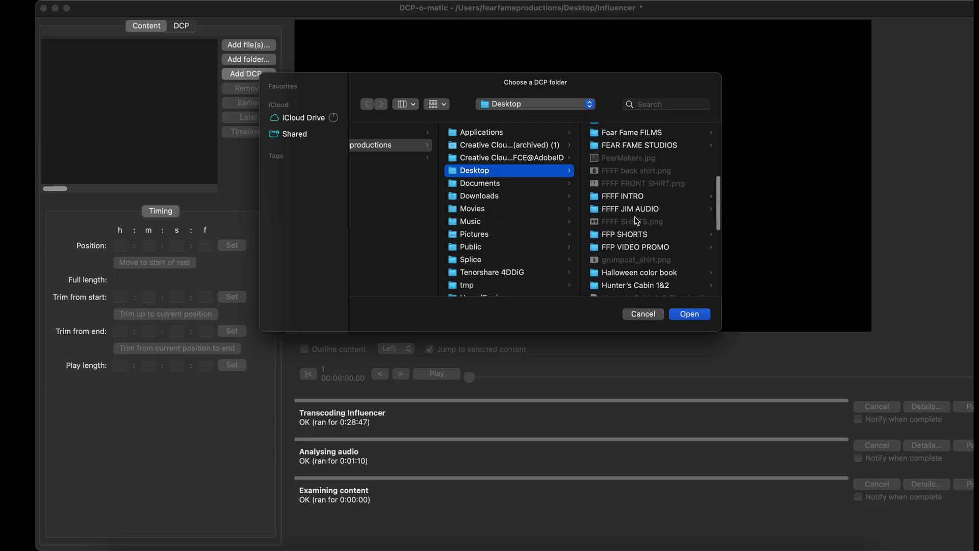
{"action": "scroll", "coordinate": [637, 220], "scroll_direction": "down", "scroll_amount": 5}
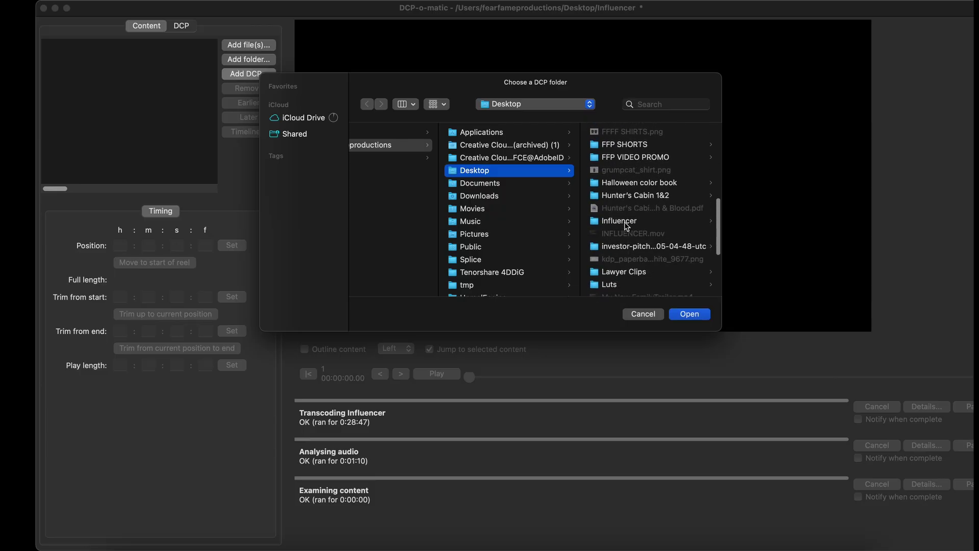
{"action": "left_click", "coordinate": [625, 222]}
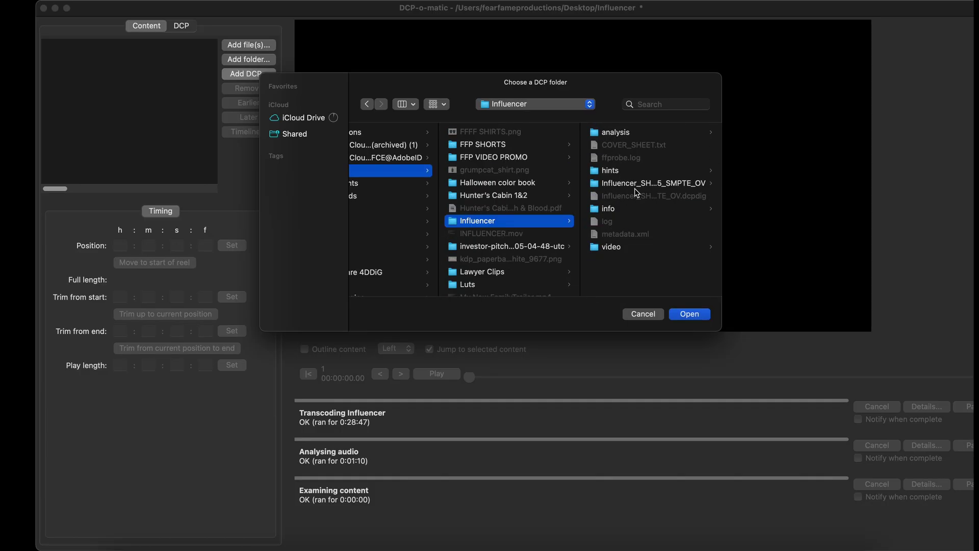
{"action": "left_click", "coordinate": [644, 186]}
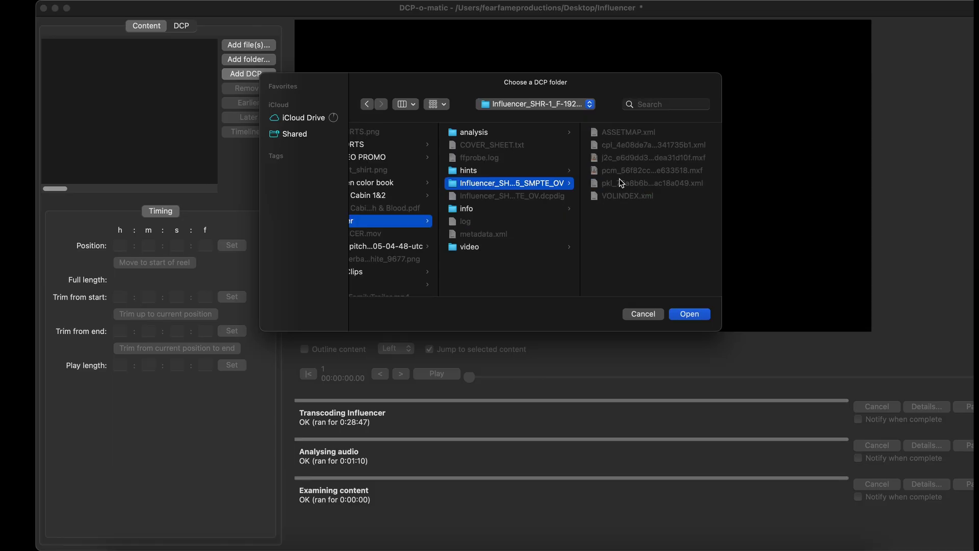
{"action": "left_click", "coordinate": [690, 317]}
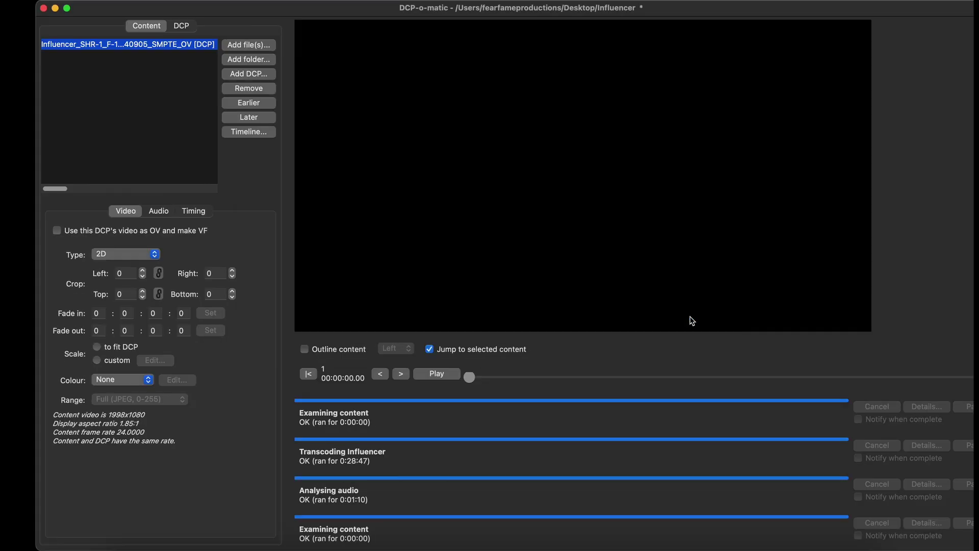
- Play the imported DCP, jump further along, and stop at the park scene near 00:01:22
{"action": "left_click", "coordinate": [445, 373]}
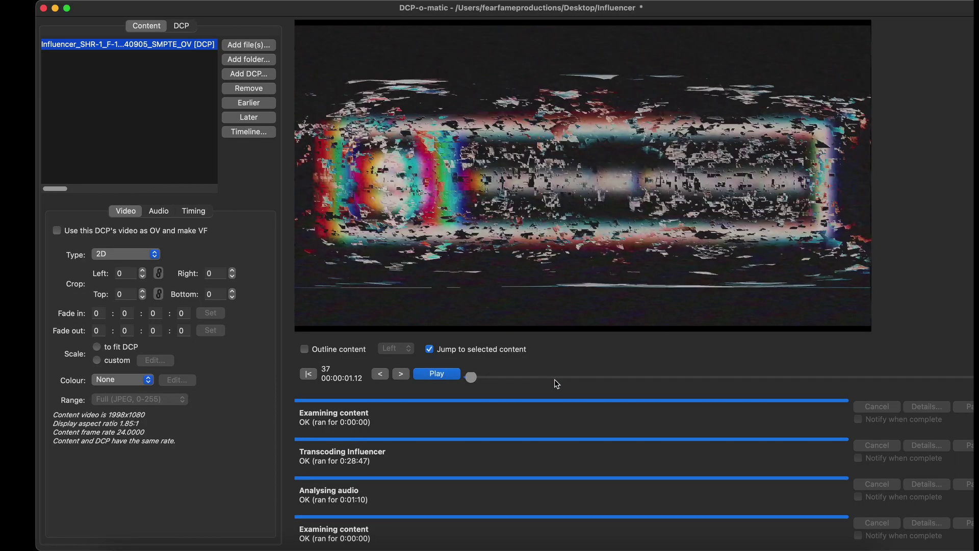
{"action": "left_click", "coordinate": [555, 378]}
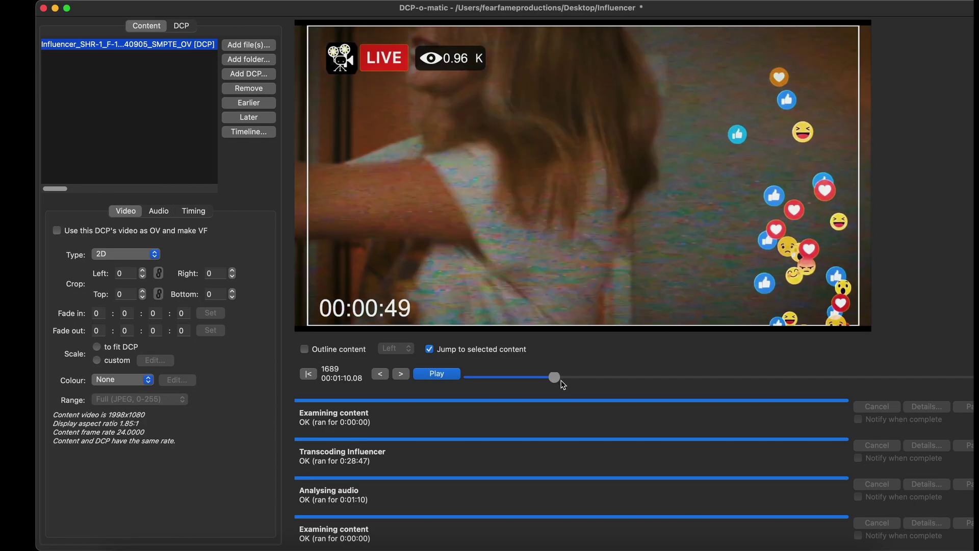
{"action": "left_click", "coordinate": [437, 374]}
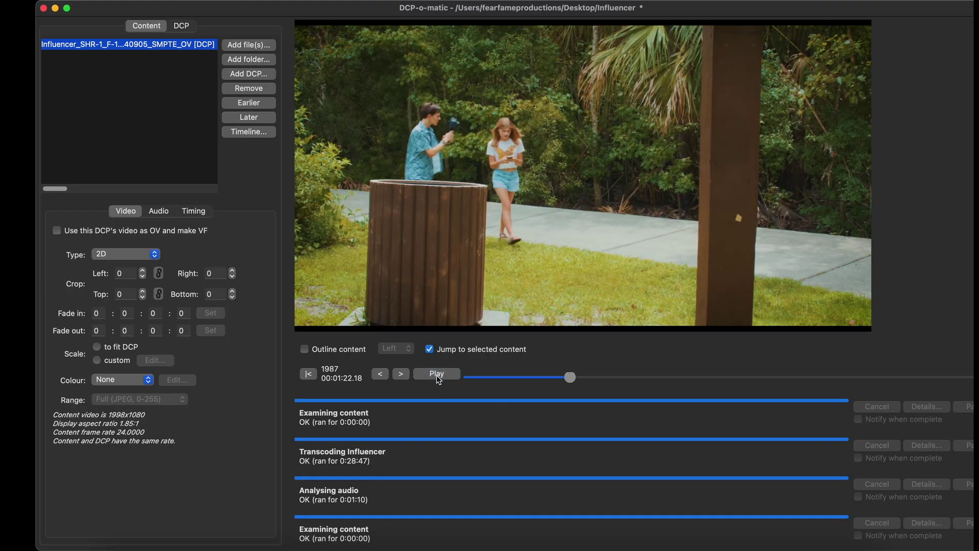